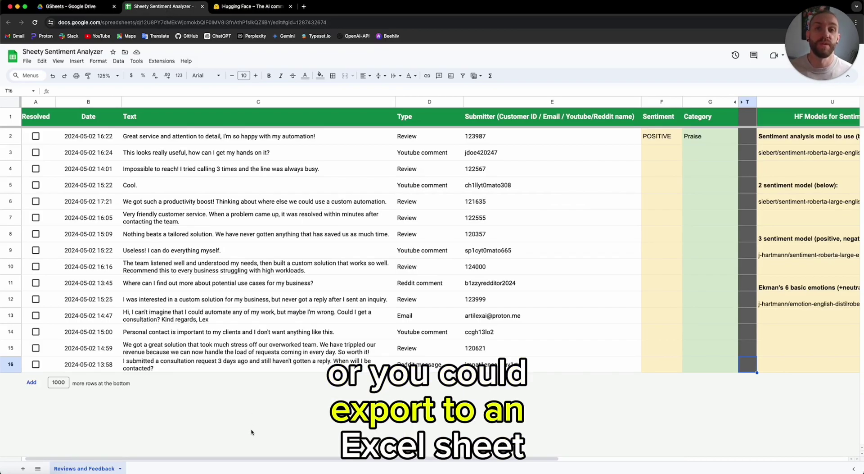
pyautogui.click(27, 62)
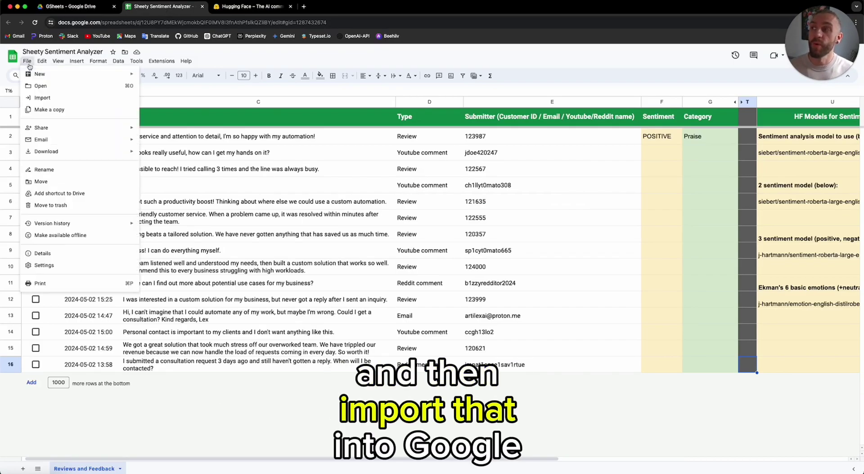
pyautogui.click(27, 63)
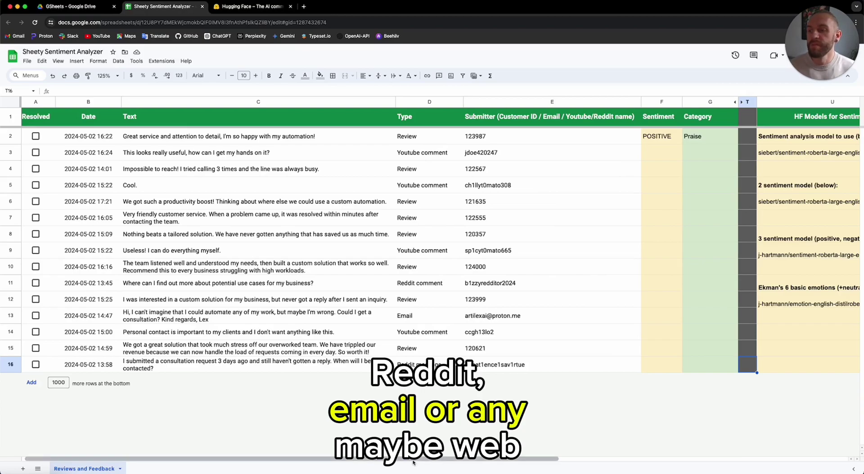
pyautogui.moveTo(415, 459); pyautogui.dragTo(333, 456)
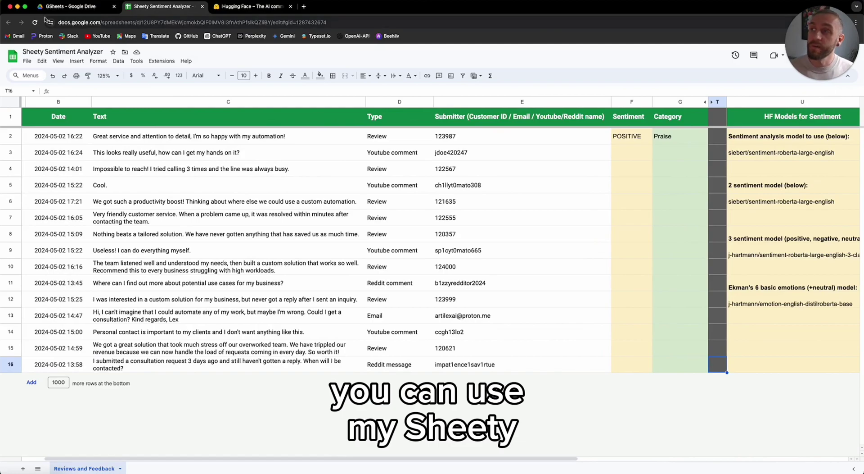
pyautogui.moveTo(216, 459); pyautogui.dragTo(328, 461)
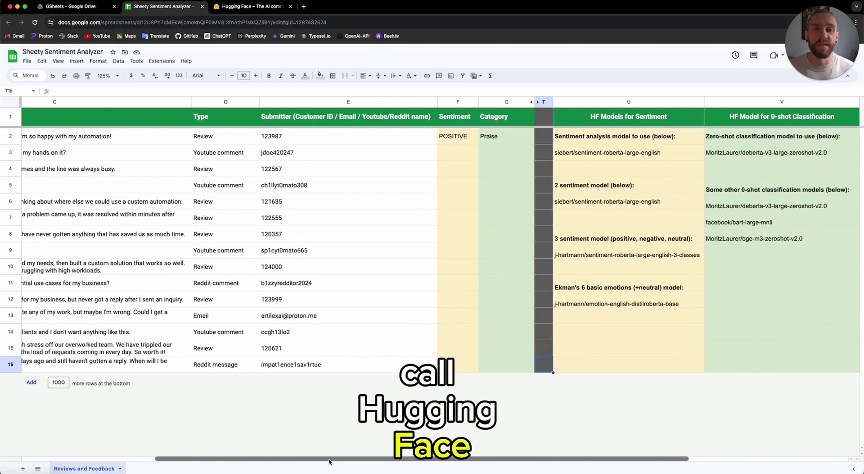
pyautogui.hscroll(5, 315, 152)
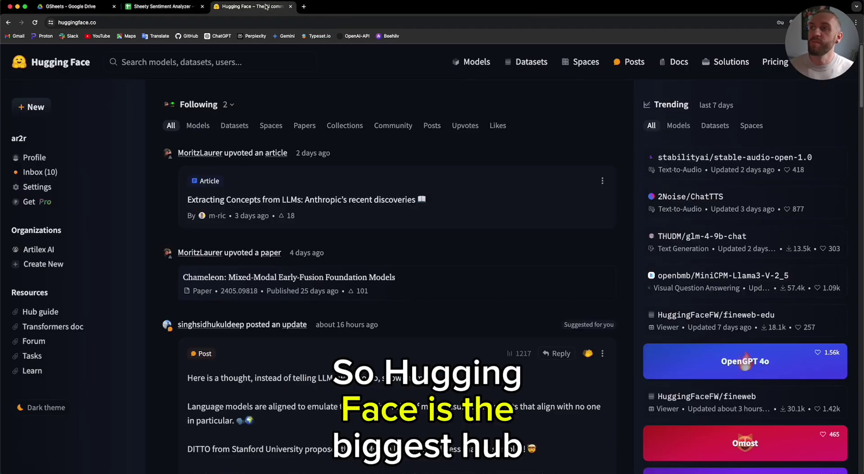
# Step: Switch to Hugging Face and open the account's access tokens settings to view the list of existing tokens
pyautogui.click(252, 6)
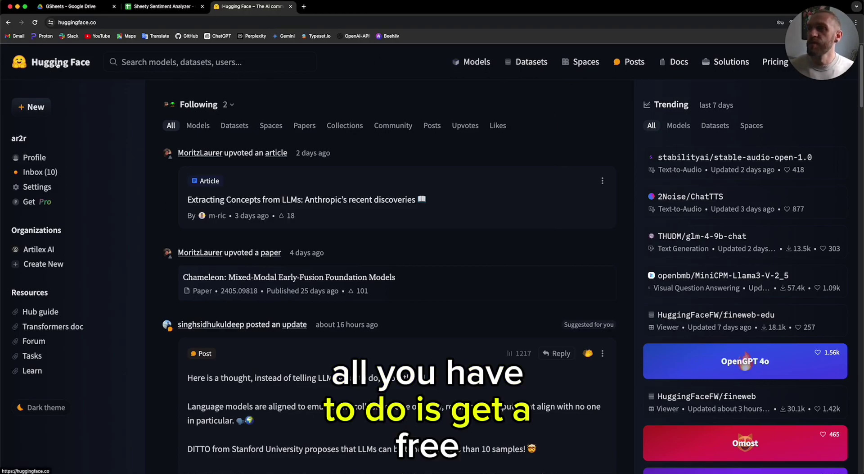
pyautogui.click(36, 157)
pyautogui.click(88, 293)
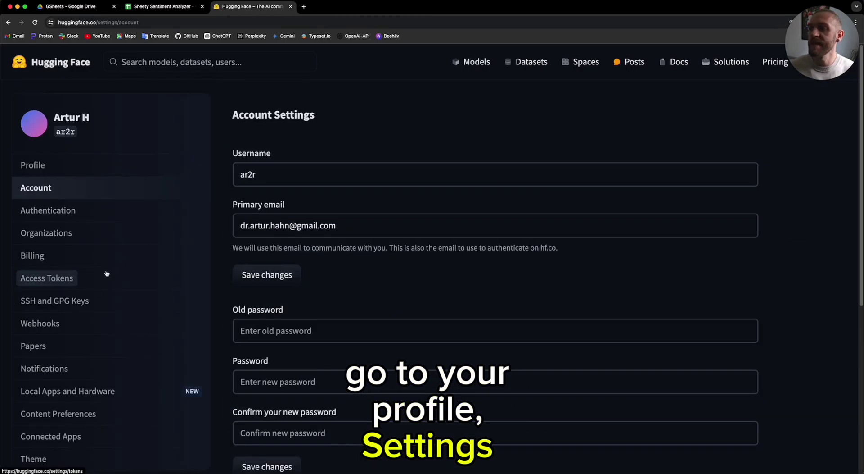
pyautogui.click(45, 276)
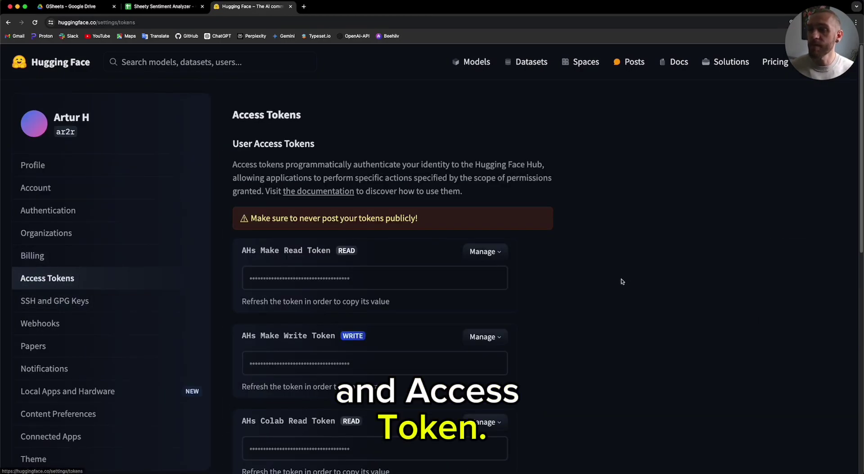
pyautogui.scroll(-5, 617, 289)
pyautogui.scroll(-5, 522, 319)
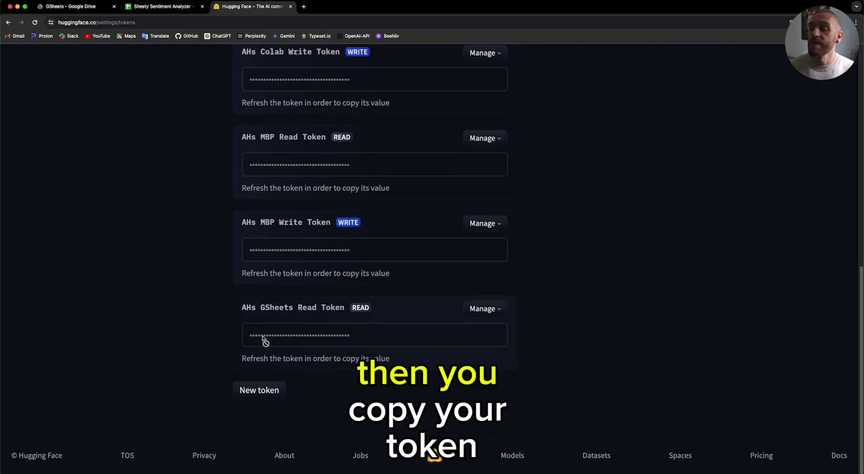
# Step: Return to the Sheety Sentiment Analyzer sheet and select cell X3 for the Hugging Face API read token
pyautogui.click(169, 9)
pyautogui.moveTo(360, 460); pyautogui.dragTo(480, 466)
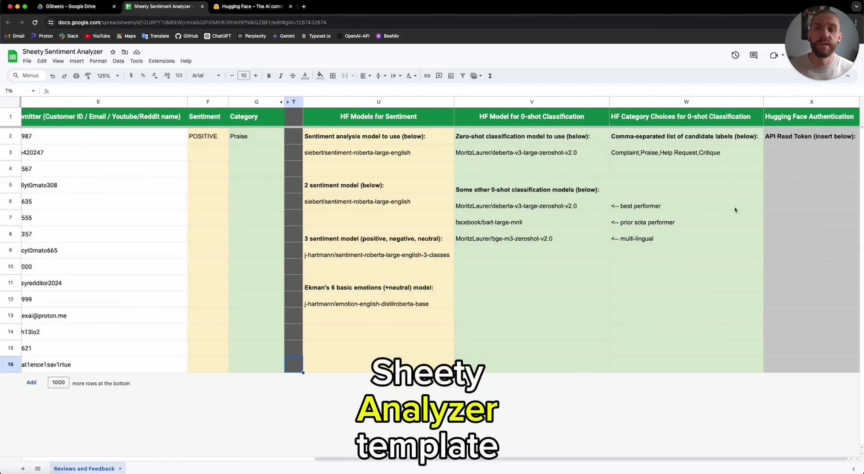
pyautogui.click(795, 150)
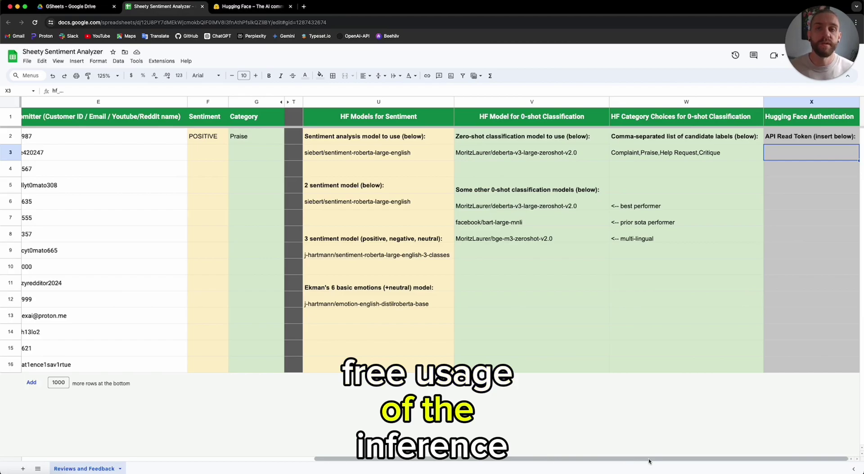
pyautogui.moveTo(649, 460); pyautogui.dragTo(647, 461)
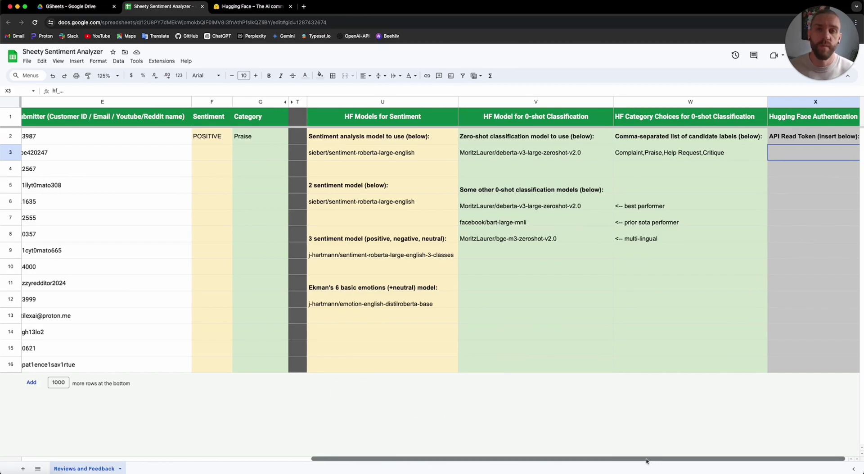
# Step: Review the feedback rows and the sentiment model options in column U, including the 2 sentiment model and Ekman's 6 basic emotions model
pyautogui.moveTo(646, 460); pyautogui.dragTo(279, 461)
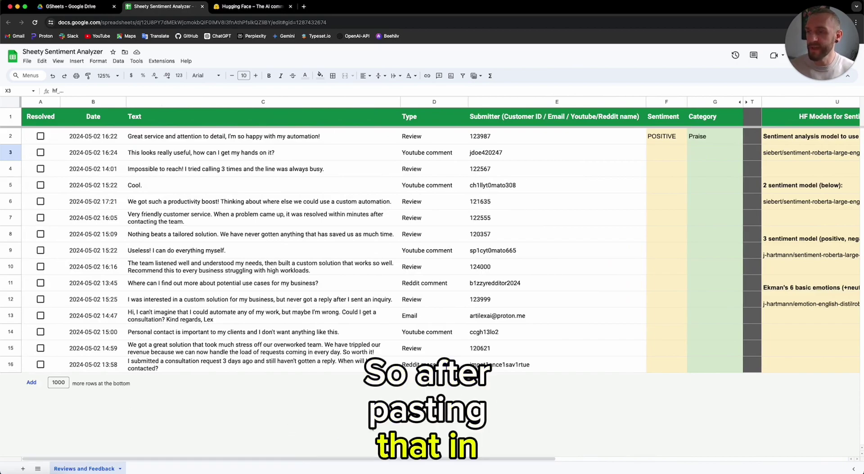
pyautogui.click(441, 365)
pyautogui.moveTo(454, 460); pyautogui.dragTo(627, 460)
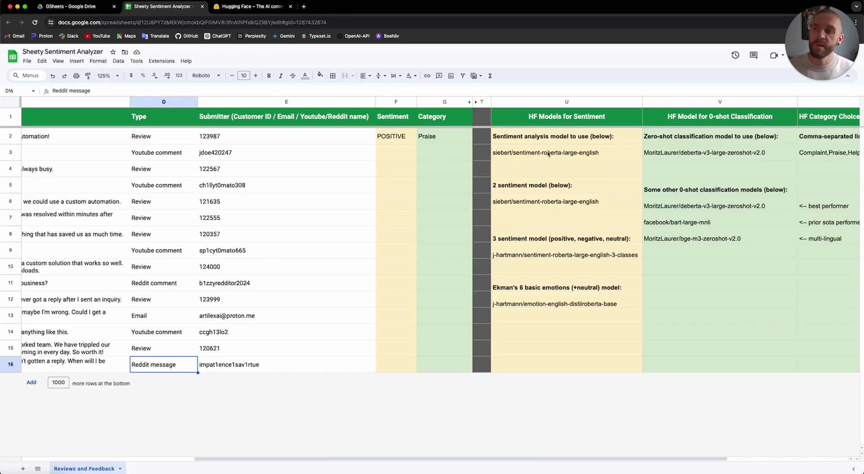
pyautogui.click(541, 207)
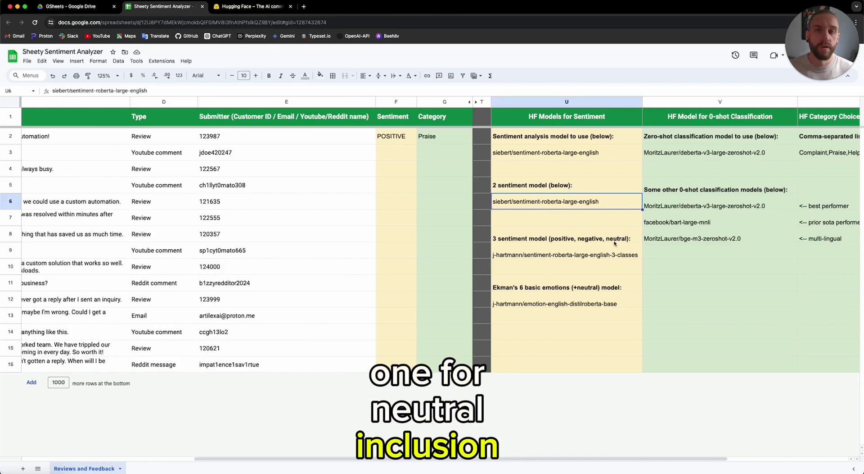
pyautogui.click(537, 305)
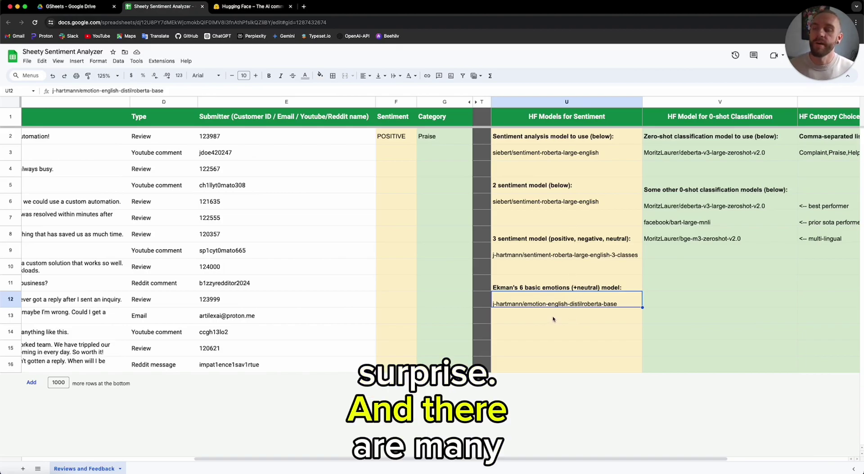
# Step: Switch to Hugging Face and filter the models list by the Zero-Shot Classification task
pyautogui.click(252, 7)
pyautogui.scroll(10, 482, 231)
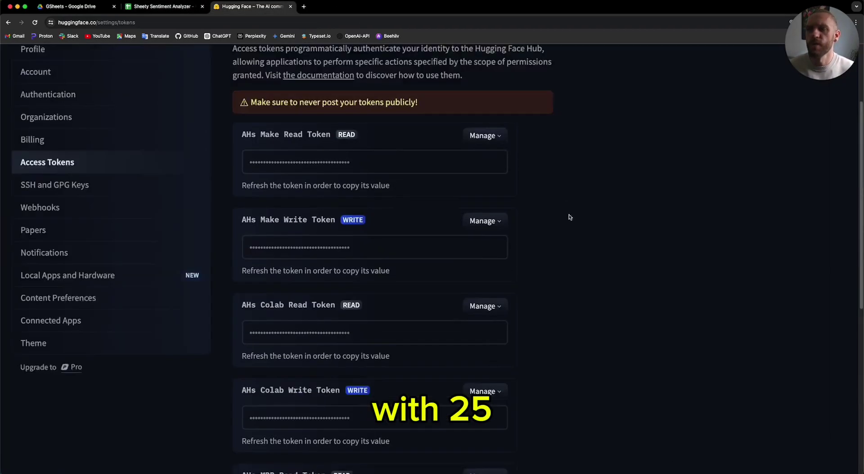
pyautogui.click(59, 64)
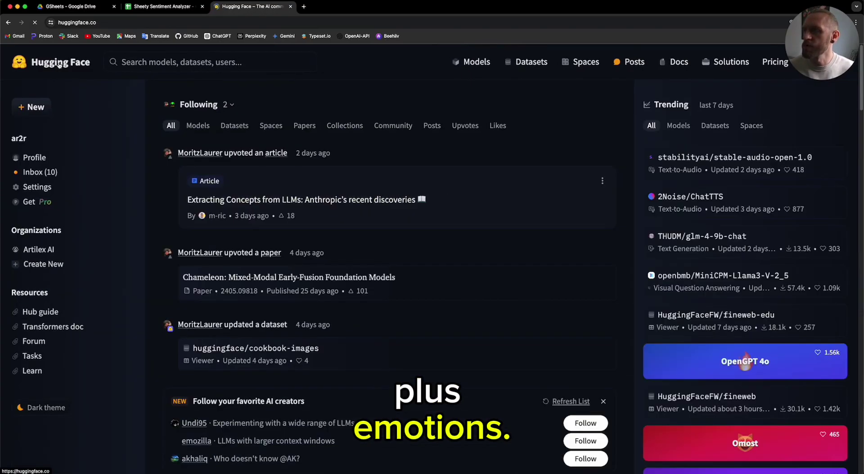
pyautogui.click(476, 63)
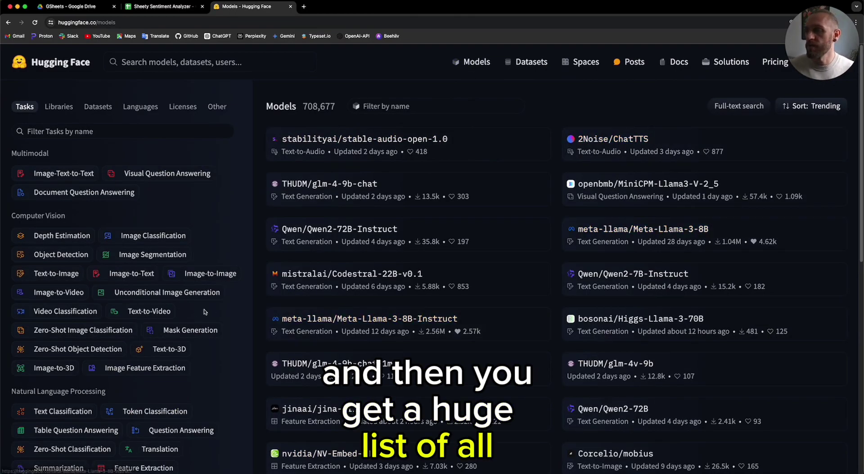
pyautogui.scroll(-5, 204, 312)
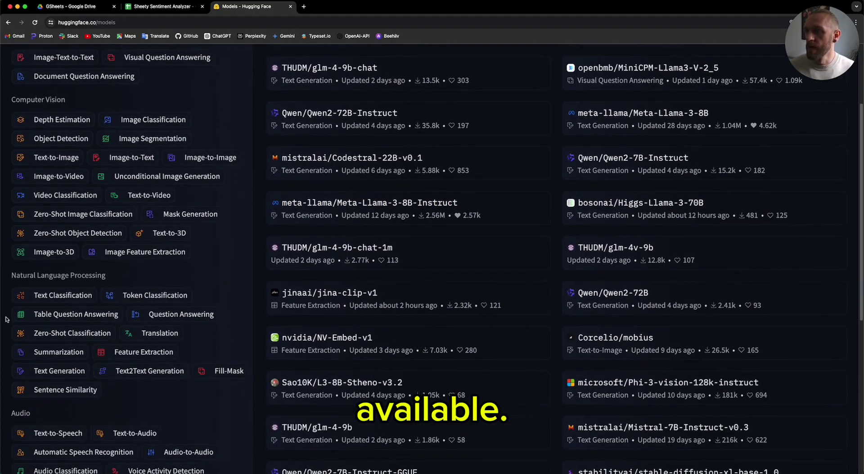
pyautogui.click(88, 336)
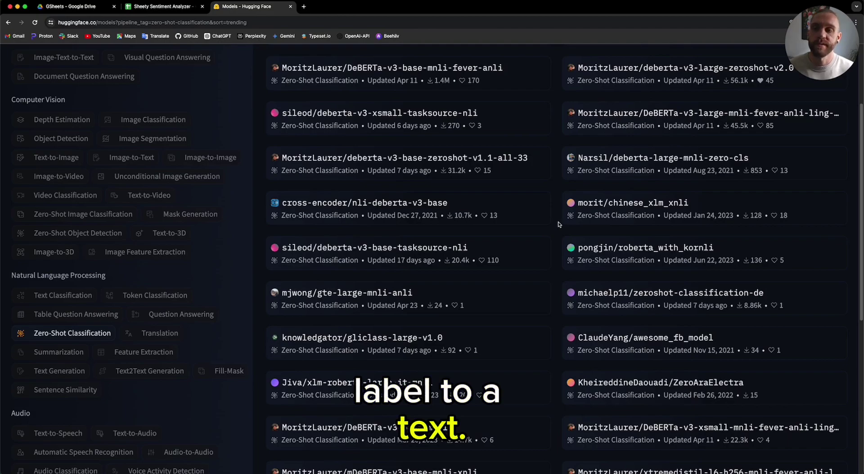
# Step: Open the DeBERTa-v3-base-mnli-fever-anli model from the filtered list and copy its full name
pyautogui.scroll(5, 558, 224)
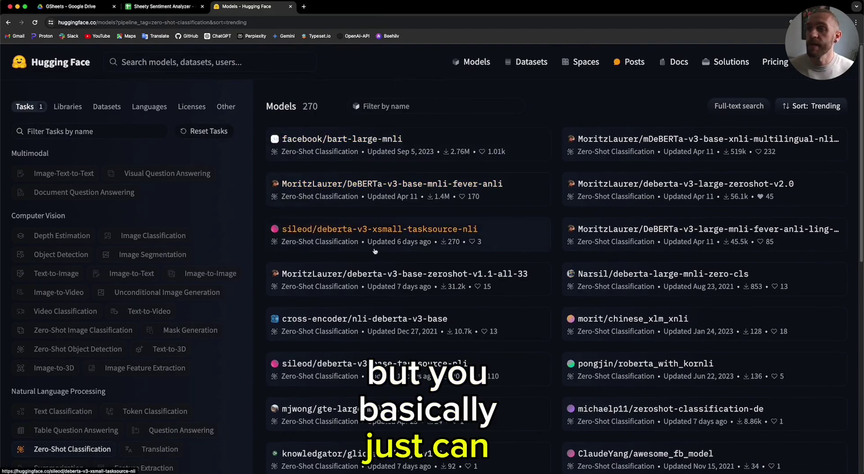
pyautogui.click(337, 184)
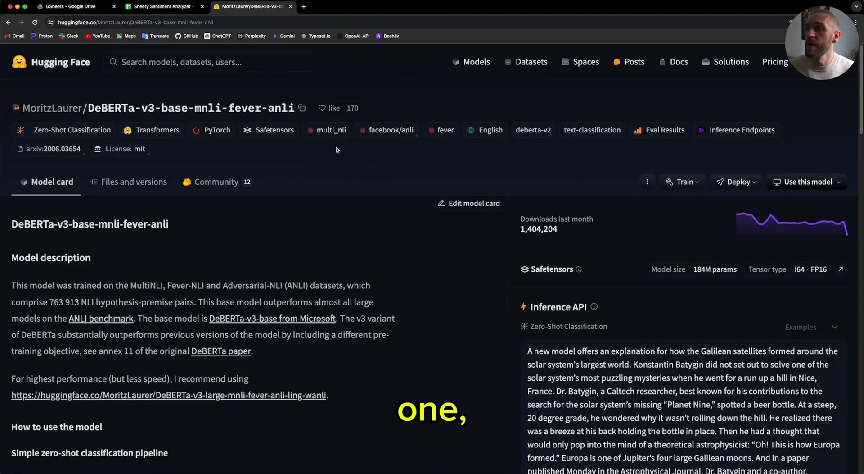
pyautogui.click(302, 109)
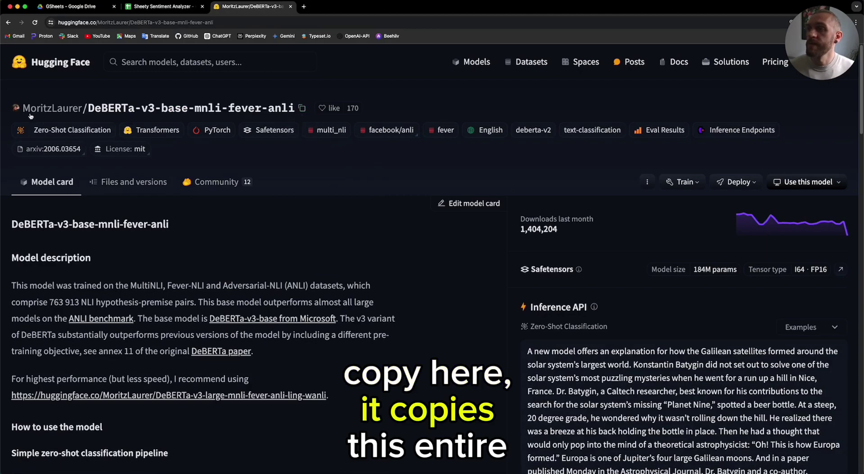
# Step: Return to the spreadsheet and inspect the zero-shot classification model in V3 and the comma-separated candidate labels in W3
pyautogui.click(166, 6)
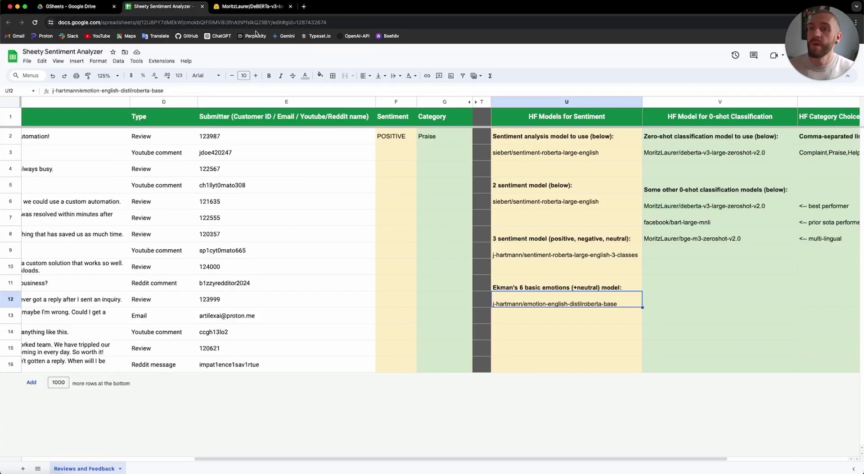
pyautogui.click(675, 153)
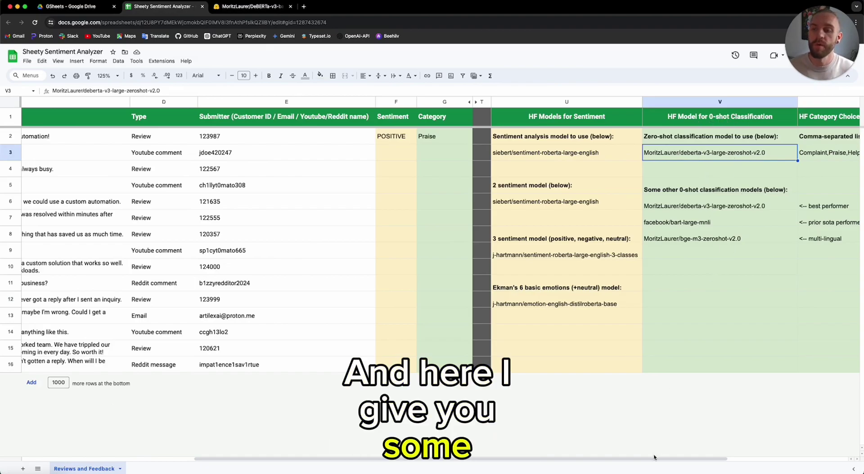
pyautogui.hscroll(5, 655, 459)
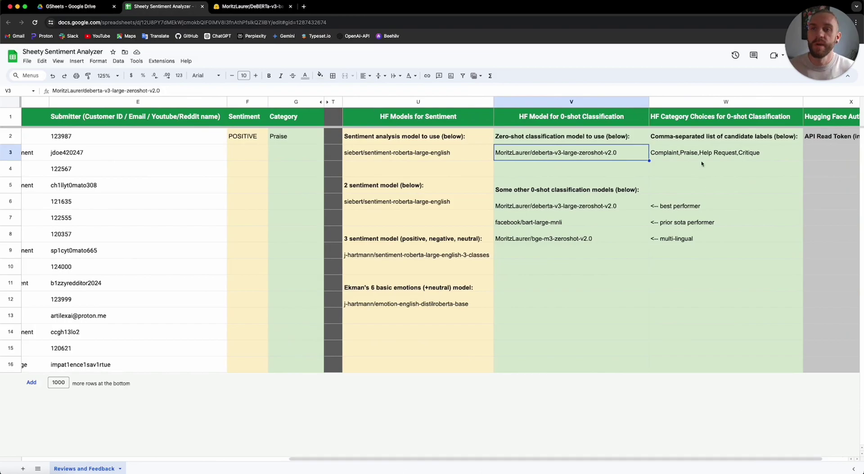
pyautogui.click(657, 156)
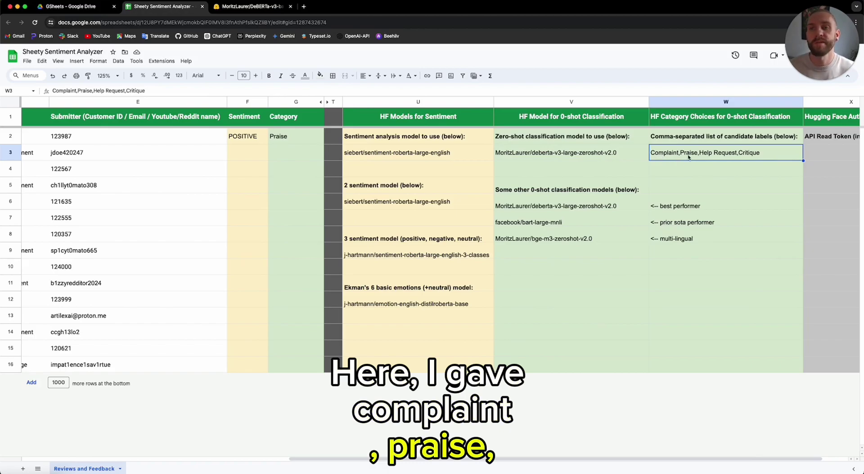
# Step: Fill the Sentiment and Category formulas from F2:G2 down through row 16
pyautogui.moveTo(669, 460); pyautogui.dragTo(378, 464)
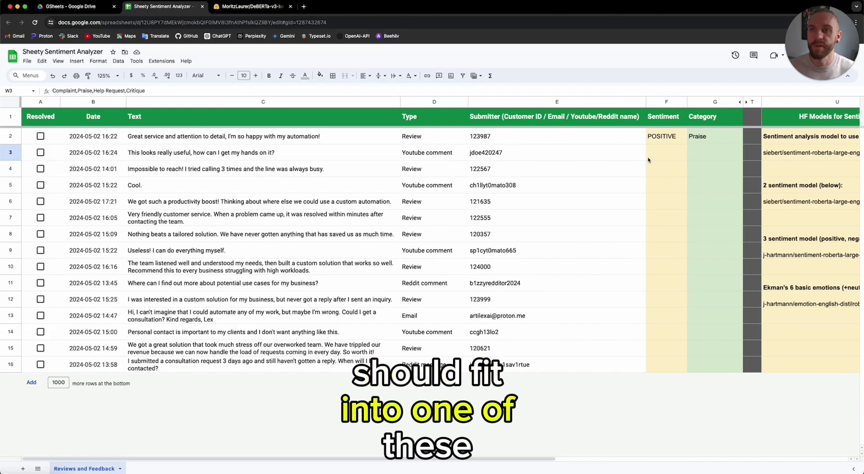
pyautogui.click(665, 138)
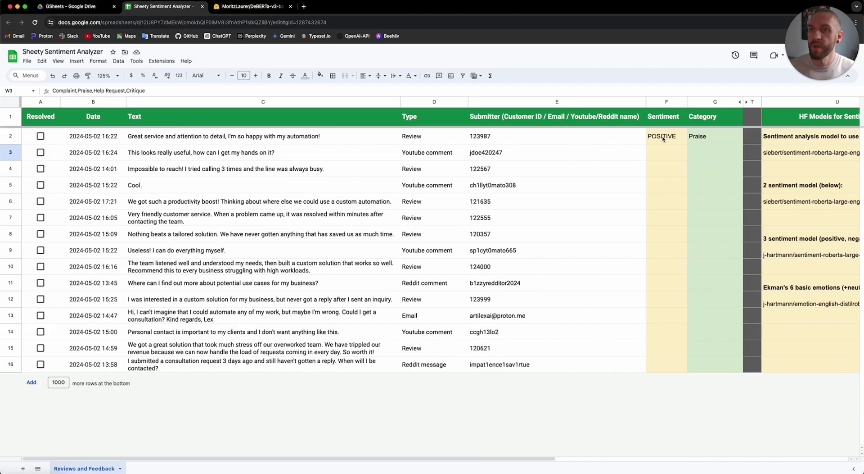
pyautogui.keyDown('shift'); pyautogui.click(727, 141); pyautogui.keyUp('shift')
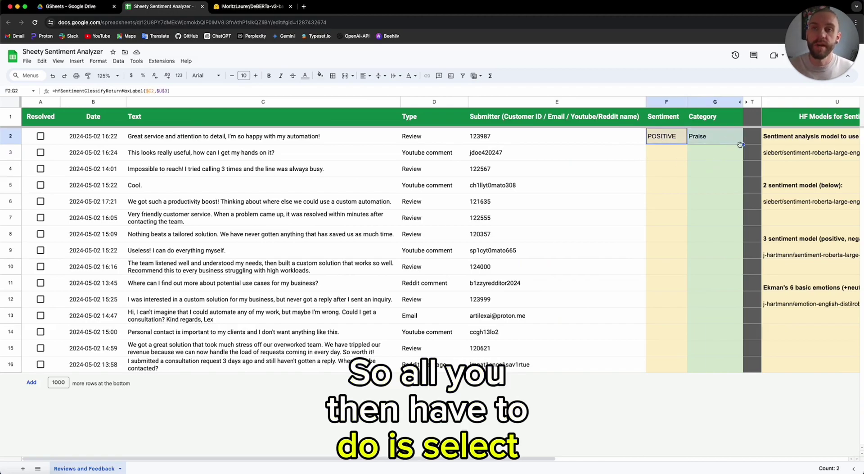
pyautogui.moveTo(741, 145); pyautogui.dragTo(744, 146)
pyautogui.moveTo(728, 219); pyautogui.dragTo(726, 295)
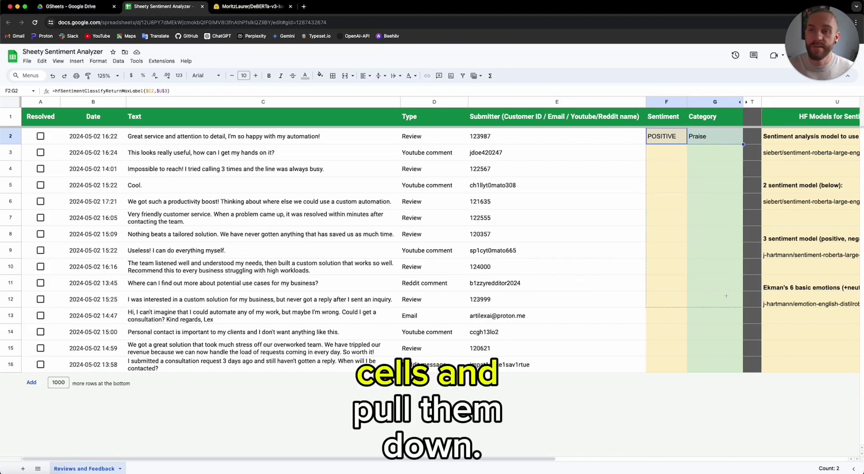
pyautogui.moveTo(728, 353); pyautogui.dragTo(728, 365)
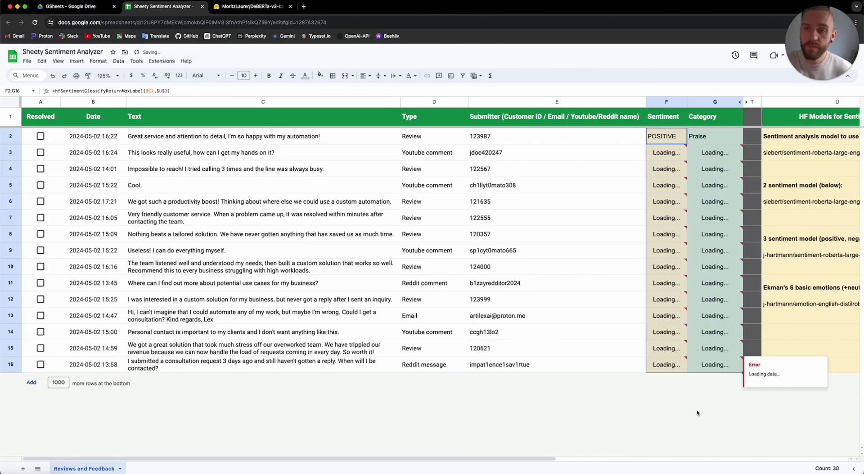
# Step: Open the Sentiment formula in F2 to inspect its referenced text and model cells
pyautogui.click(665, 141)
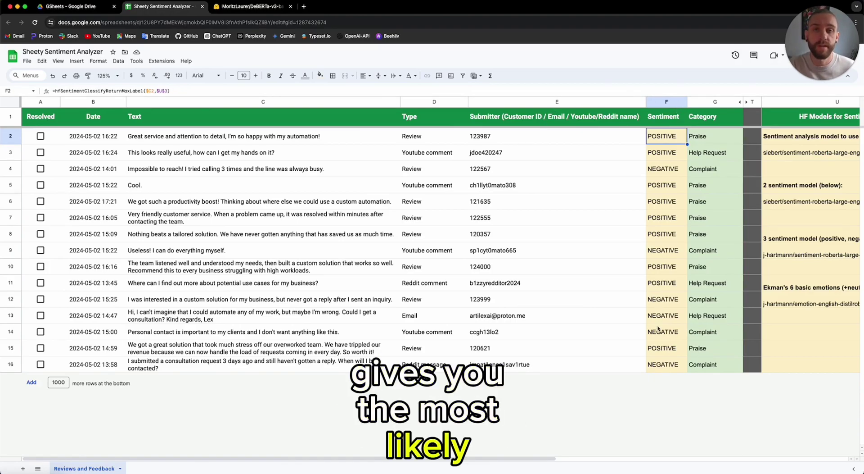
pyautogui.click(155, 92)
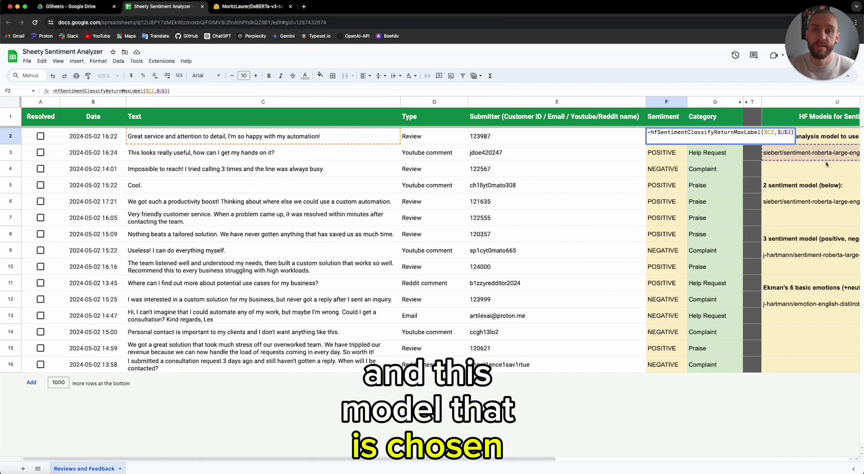
# Step: Open the Category formula in G2 to inspect its referenced text, candidate label and zero-shot model cells, leaving it unchanged
pyautogui.press('Tab')
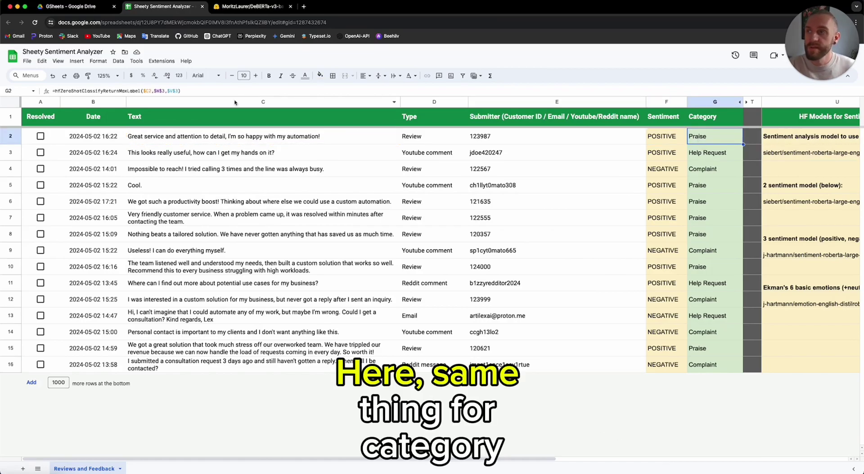
pyautogui.click(164, 91)
pyautogui.moveTo(281, 458); pyautogui.dragTo(538, 459)
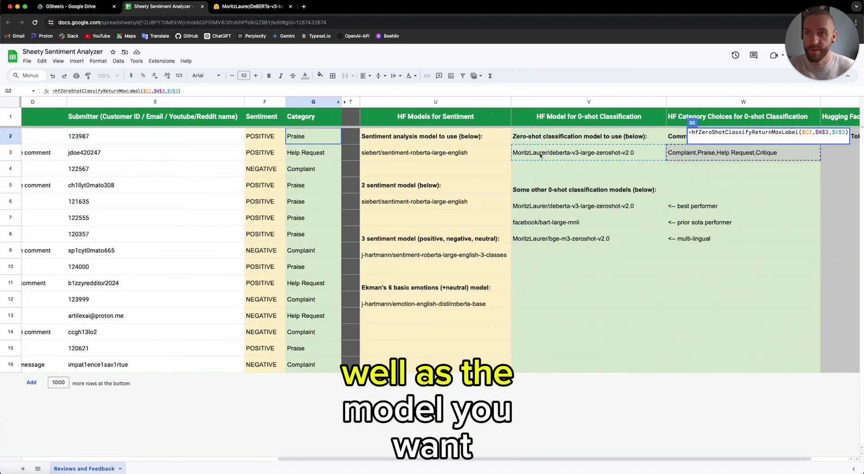
pyautogui.click(589, 364)
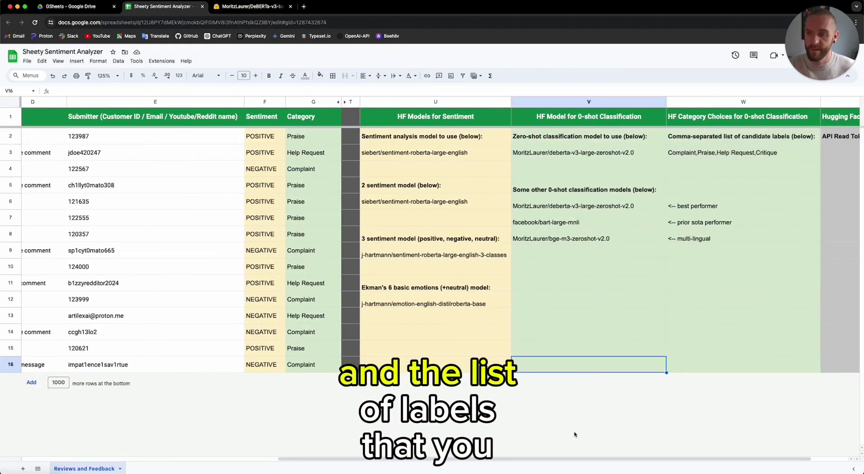
pyautogui.moveTo(553, 459); pyautogui.dragTo(266, 458)
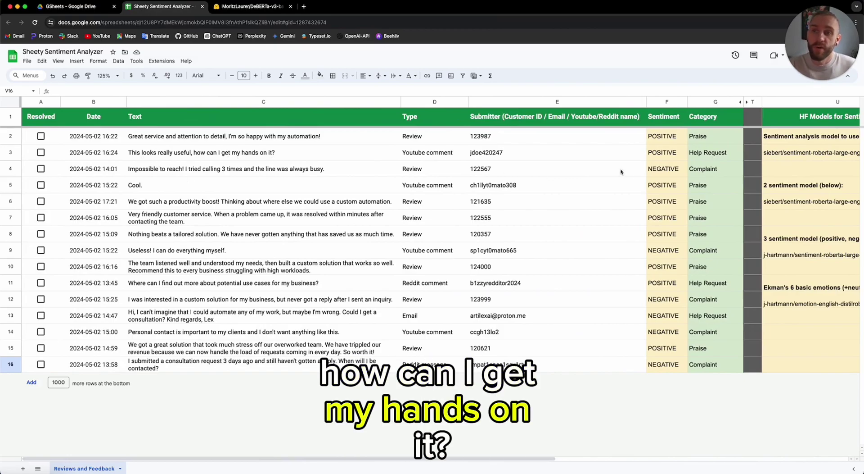
# Step: Check the sentiment and category assigned to the feedback texts in rows 3 and 4
pyautogui.click(665, 154)
pyautogui.click(710, 154)
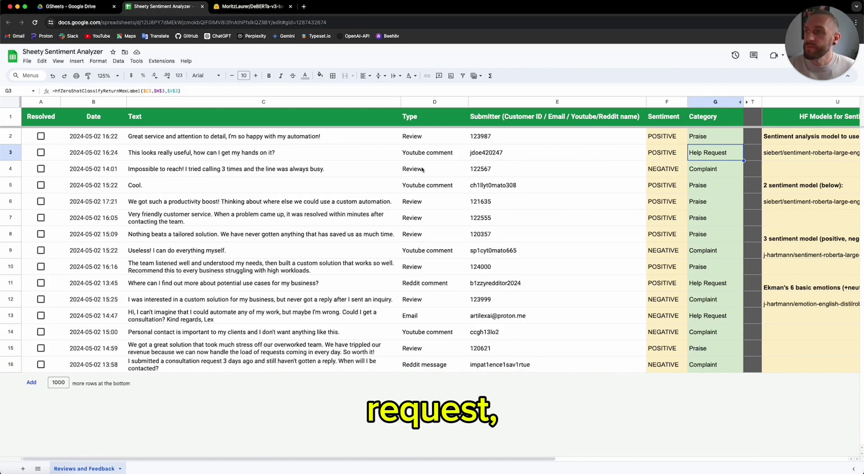
pyautogui.click(168, 172)
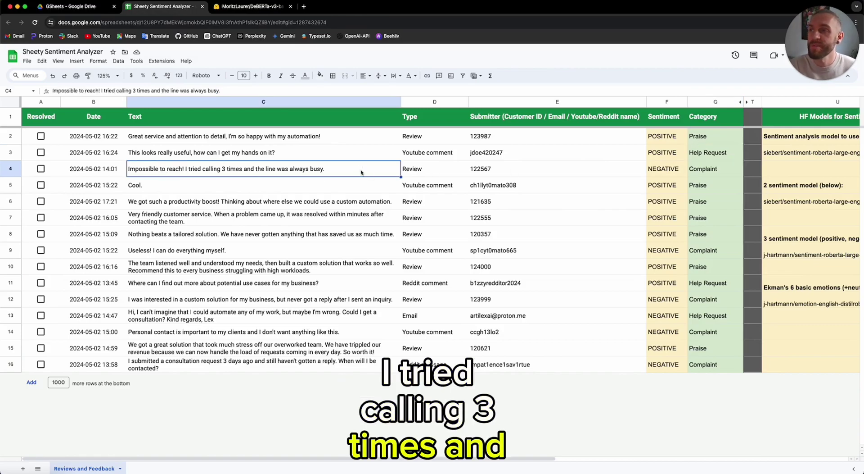
pyautogui.click(696, 169)
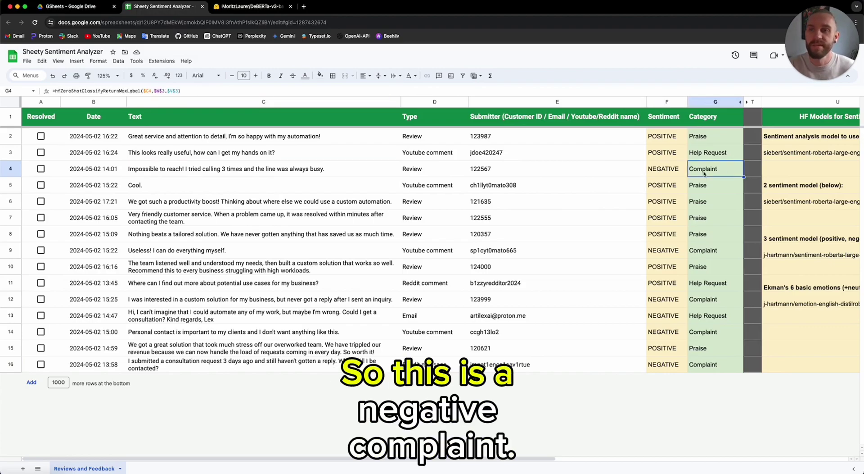
# Step: Unhide the collapsed columns H to S between the Category column and the model columns
pyautogui.moveTo(454, 460); pyautogui.dragTo(581, 459)
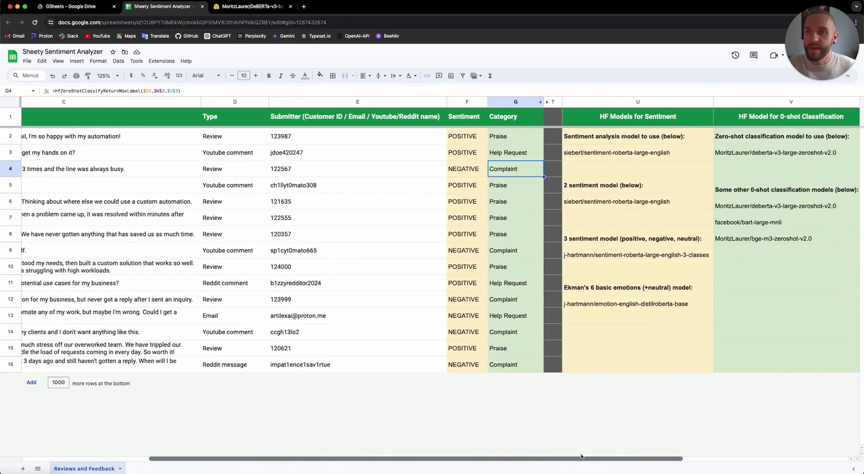
pyautogui.click(544, 102)
pyautogui.click(694, 298)
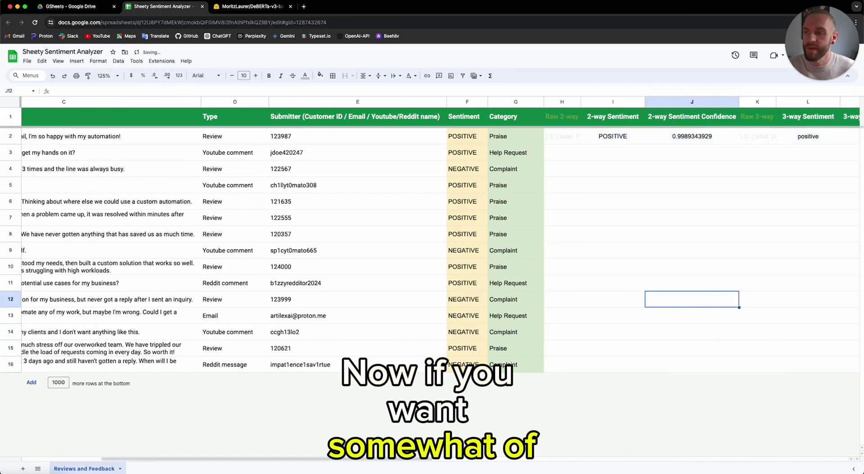
pyautogui.moveTo(419, 459); pyautogui.dragTo(566, 460)
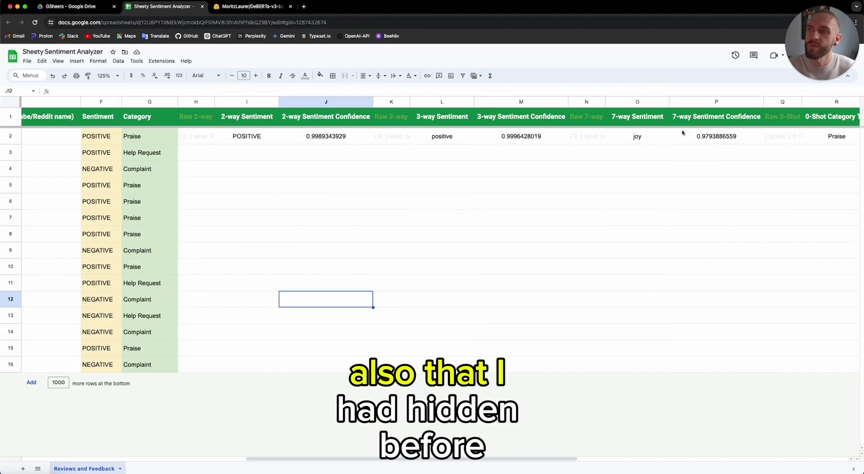
# Step: Fill the 2-way, 3-way, 7-way and 0-shot formulas from H2:S2 down through row 16
pyautogui.moveTo(423, 461); pyautogui.dragTo(482, 460)
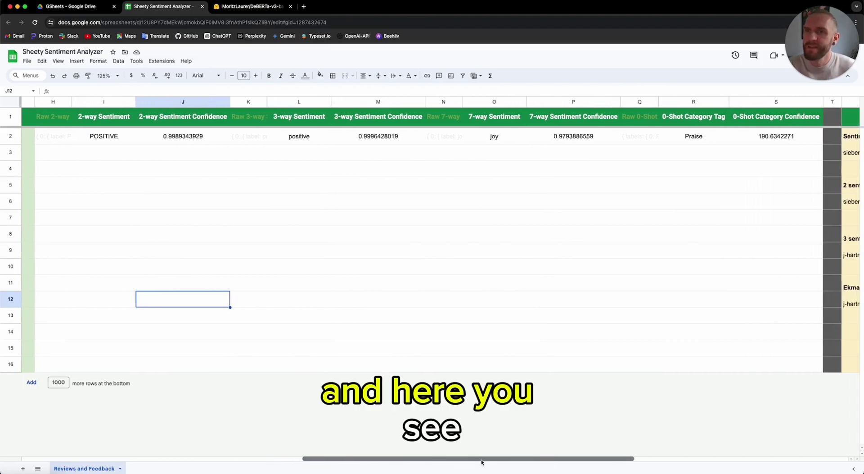
pyautogui.click(63, 137)
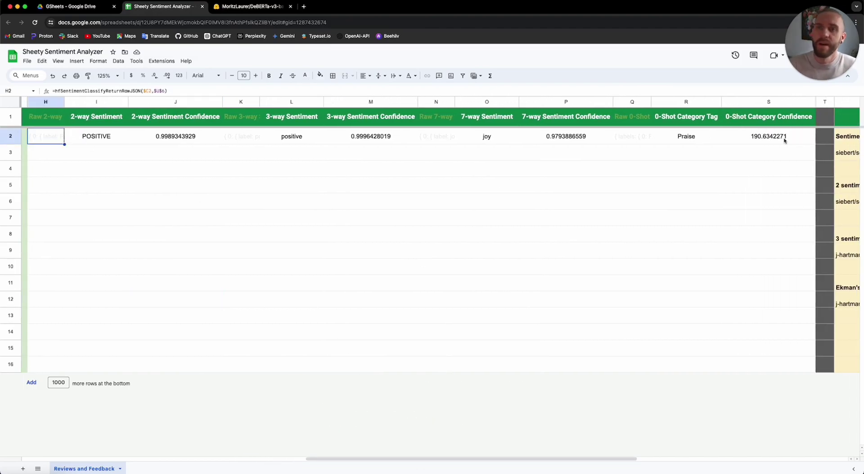
pyautogui.keyDown('shift'); pyautogui.click(784, 140); pyautogui.keyUp('shift')
pyautogui.moveTo(818, 144); pyautogui.dragTo(812, 362)
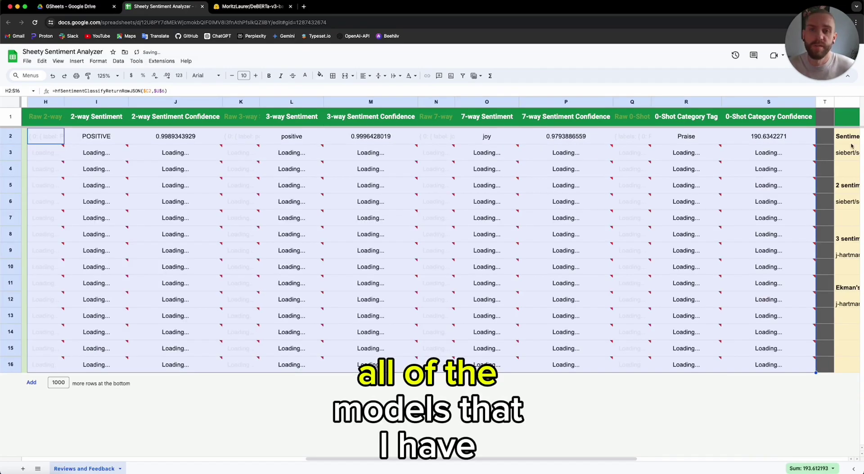
pyautogui.click(108, 151)
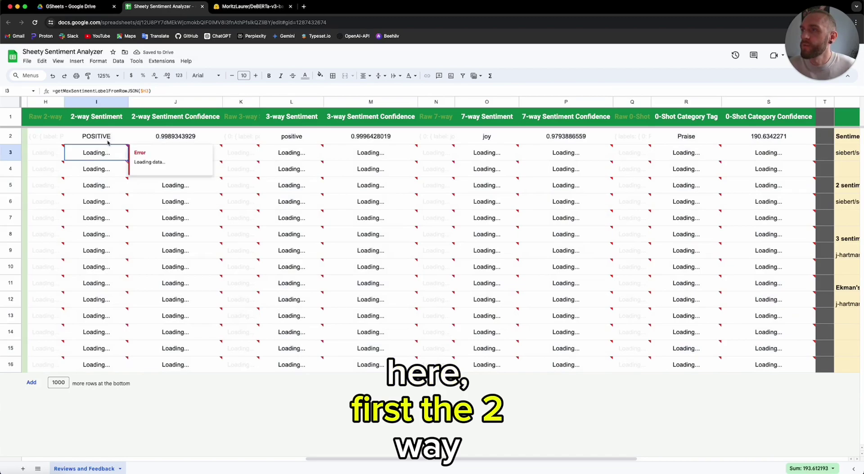
# Step: Compare the 2-way and 3-way sentiment labels in row 3 across columns I to L
pyautogui.moveTo(340, 458); pyautogui.dragTo(365, 458)
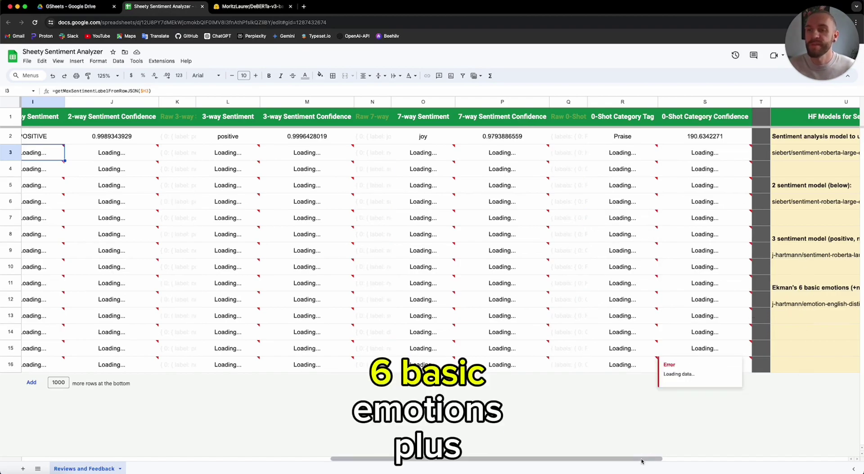
pyautogui.moveTo(641, 460)
pyautogui.mouseDown()
pyautogui.moveTo(588, 458)
pyautogui.moveTo(626, 455)
pyautogui.mouseUp()
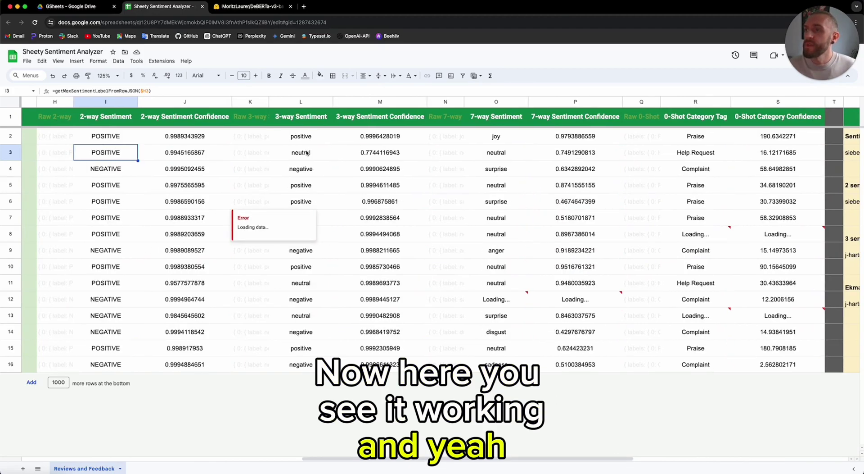
pyautogui.click(306, 153)
pyautogui.press('Left')
pyautogui.press('Left')
pyautogui.press('Left')
pyautogui.press('Right')
pyautogui.press('Right')
pyautogui.press('Right')
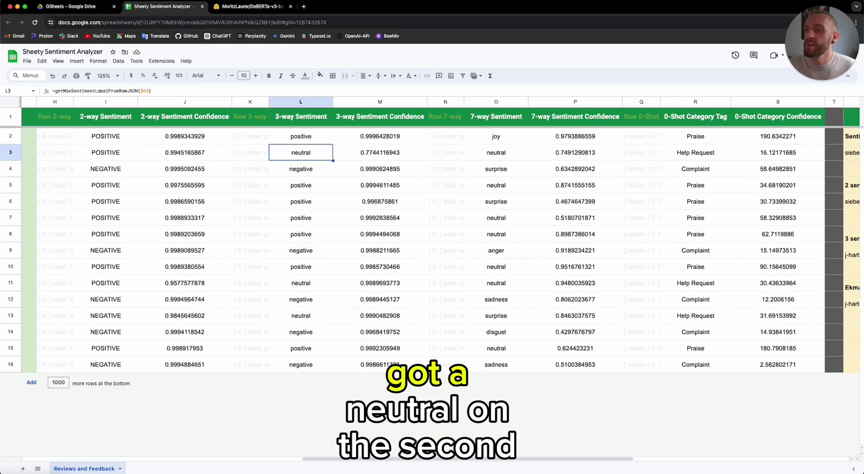
# Step: Compare the 3-way sentiment labels and confidence scores of rows 2 and 3 in columns L and M
pyautogui.moveTo(377, 458); pyautogui.dragTo(276, 464)
pyautogui.click(654, 152)
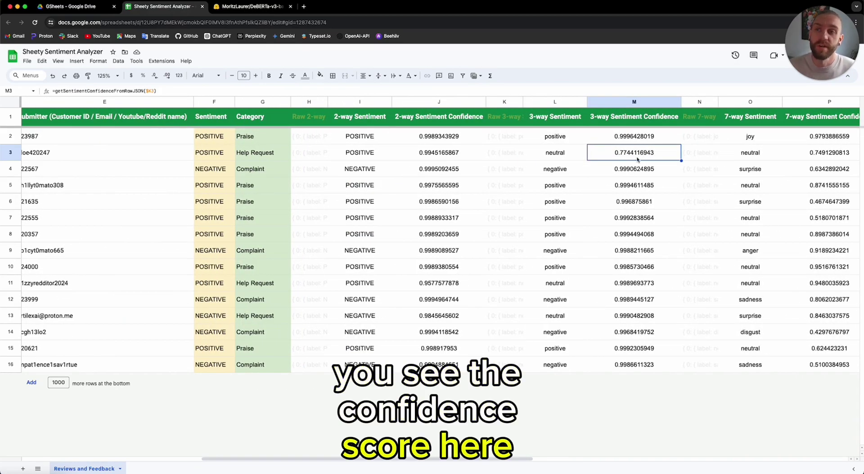
pyautogui.click(582, 138)
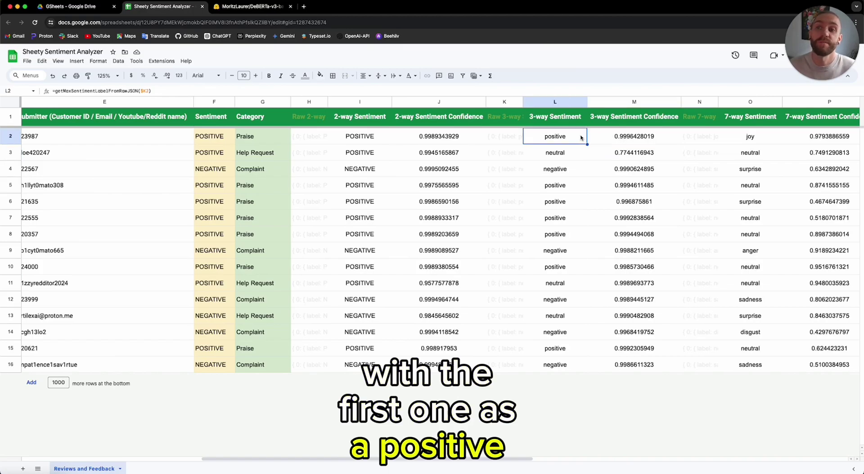
pyautogui.click(642, 155)
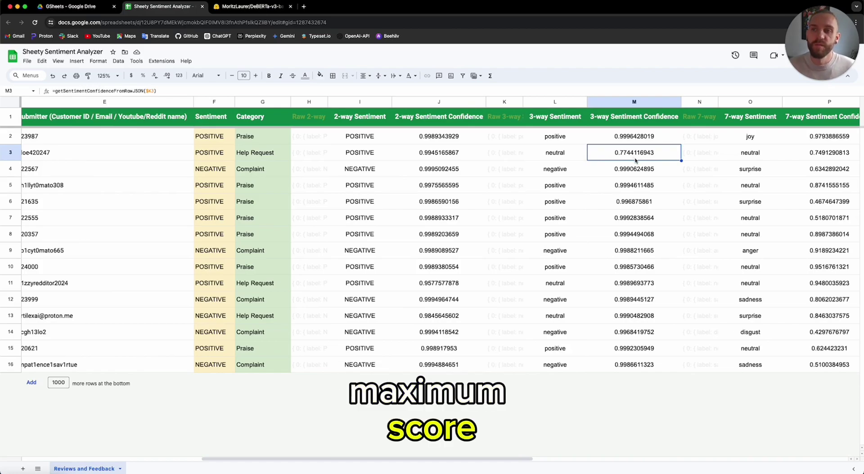
pyautogui.click(572, 155)
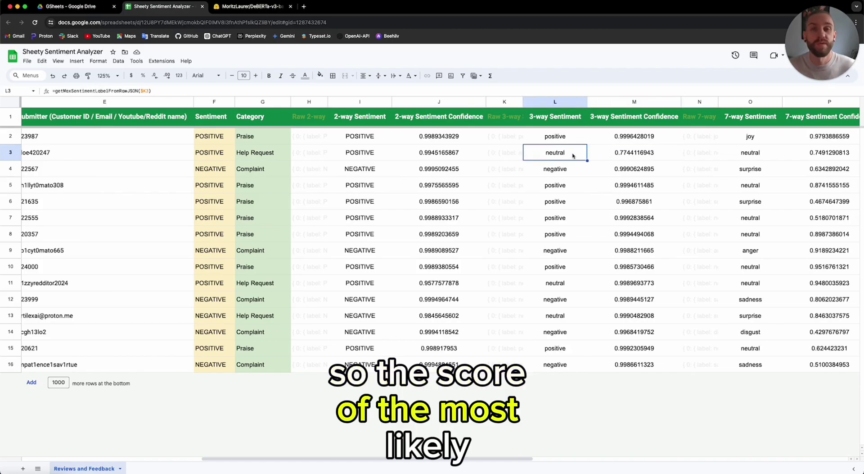
pyautogui.click(646, 155)
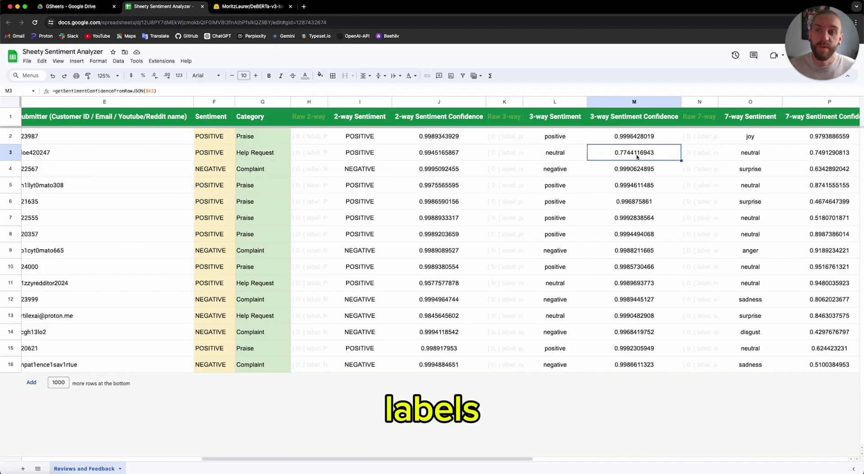
pyautogui.moveTo(516, 461); pyautogui.dragTo(556, 462)
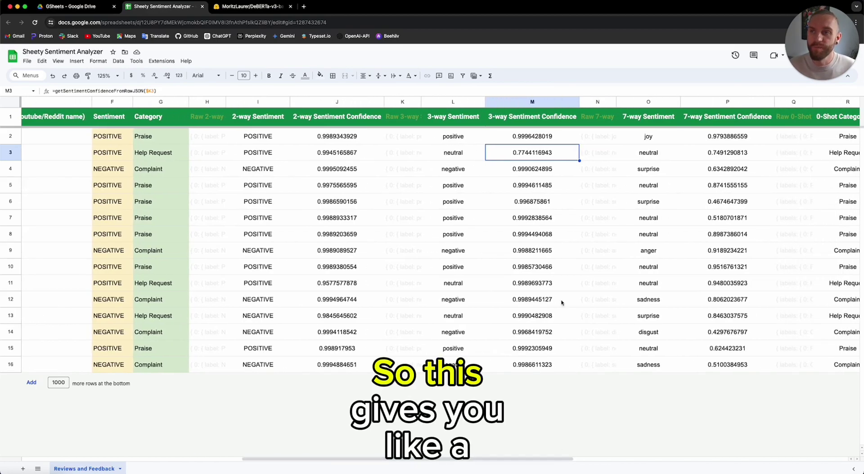
# Step: Examine the 3-way confidence scores in M2 and M16 and the 7-way sentiment confidence in row 16
pyautogui.click(530, 139)
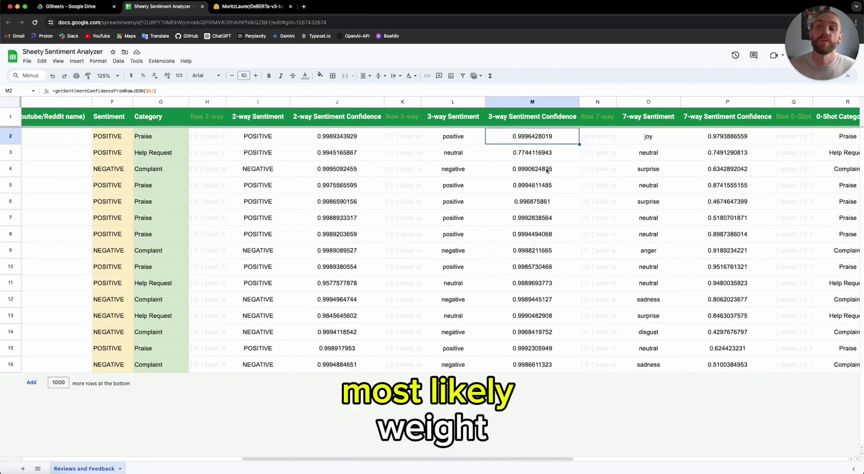
pyautogui.click(532, 366)
pyautogui.moveTo(536, 458); pyautogui.dragTo(608, 459)
pyautogui.click(504, 367)
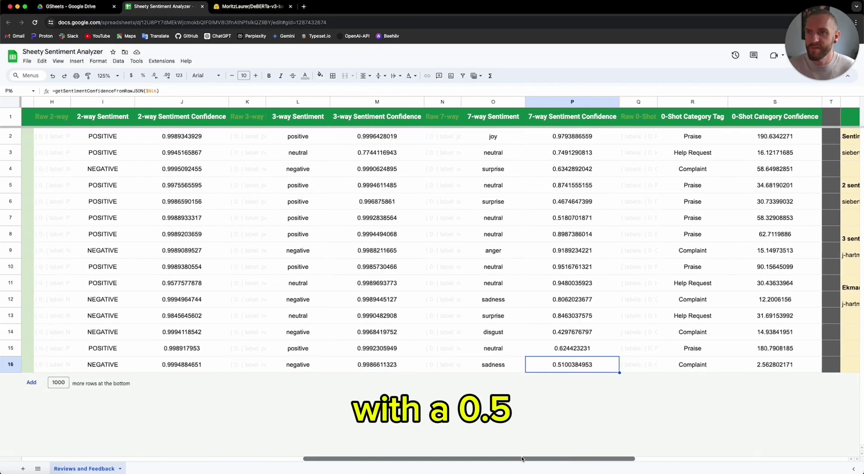
# Step: Compare the row 16 feedback text with its 7-way sentiment label in O16, and check the label in O7
pyautogui.moveTo(534, 459); pyautogui.dragTo(240, 455)
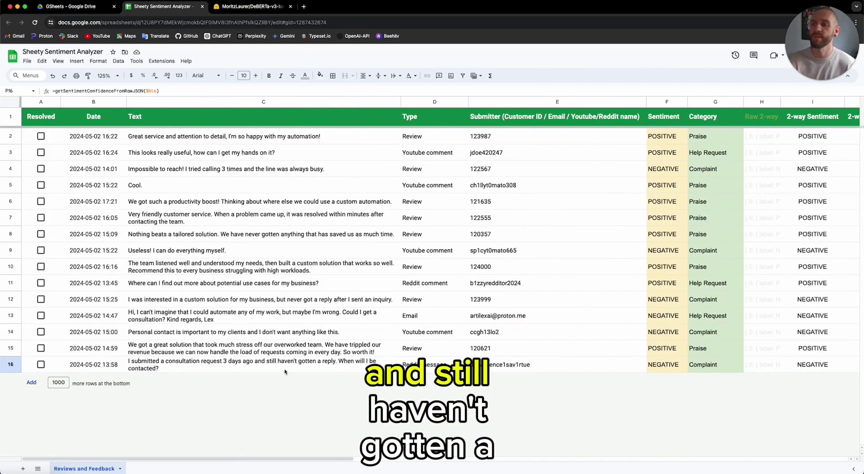
pyautogui.moveTo(272, 458); pyautogui.dragTo(538, 459)
pyautogui.click(529, 368)
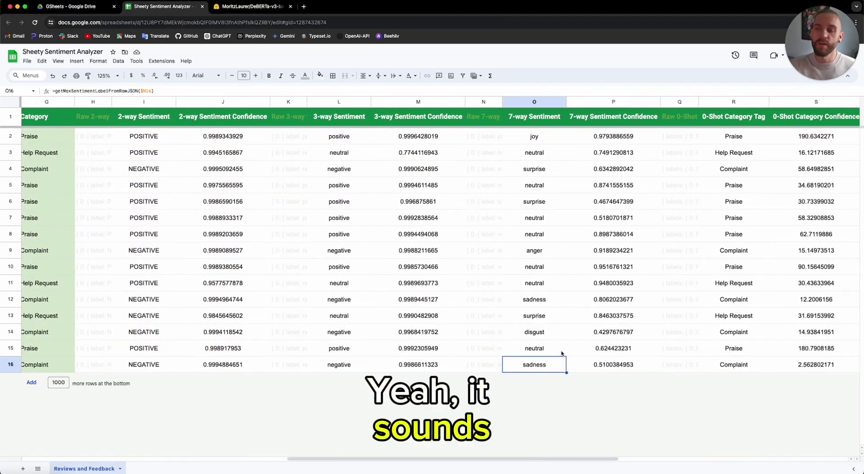
pyautogui.click(558, 220)
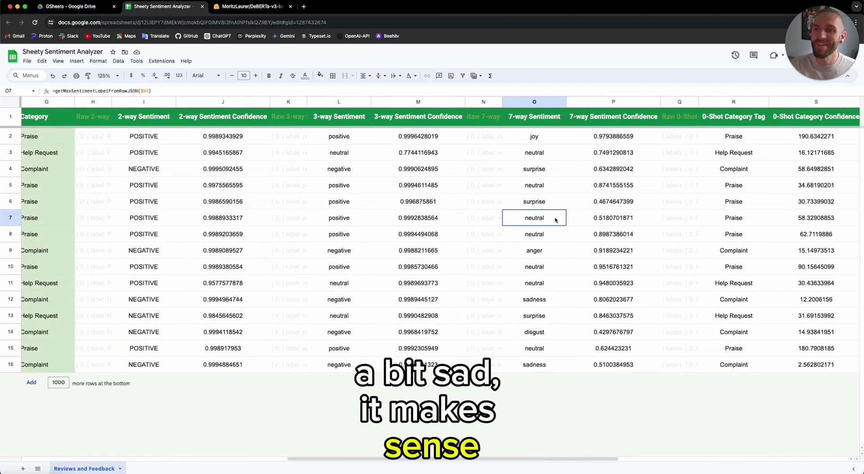
pyautogui.moveTo(564, 458); pyautogui.dragTo(553, 458)
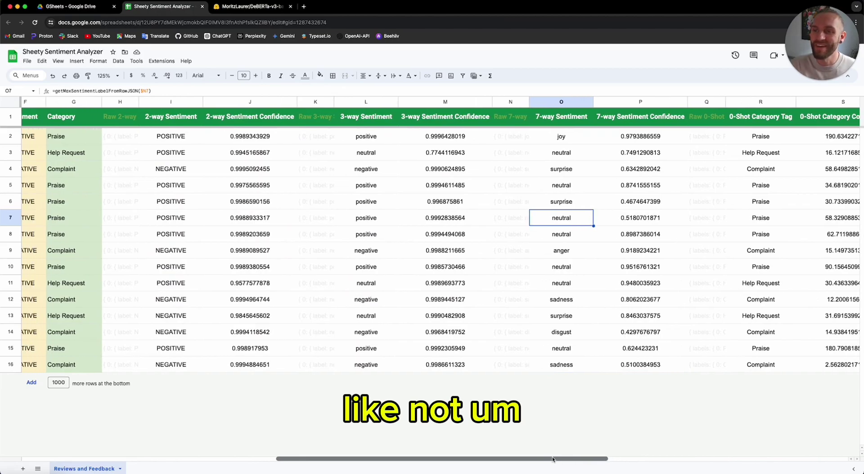
# Step: Examine the 0-Shot Category Confidence scores in column S, checking rows 2, 10 and 3
pyautogui.hscroll(5, 557, 430)
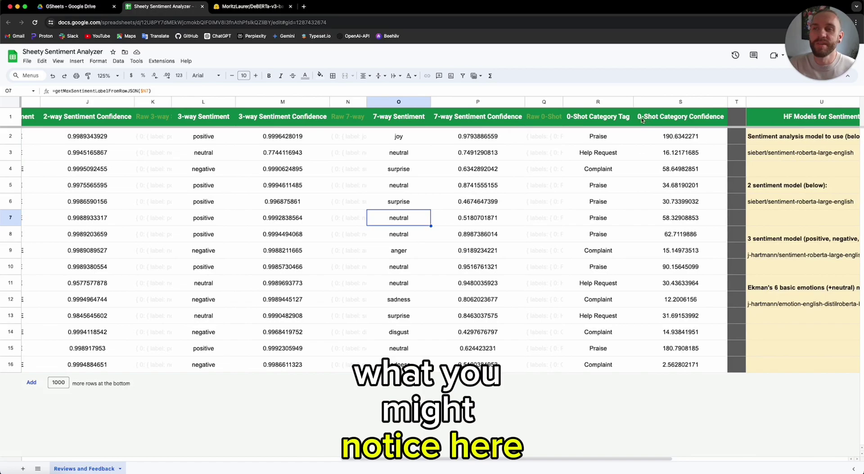
pyautogui.click(694, 141)
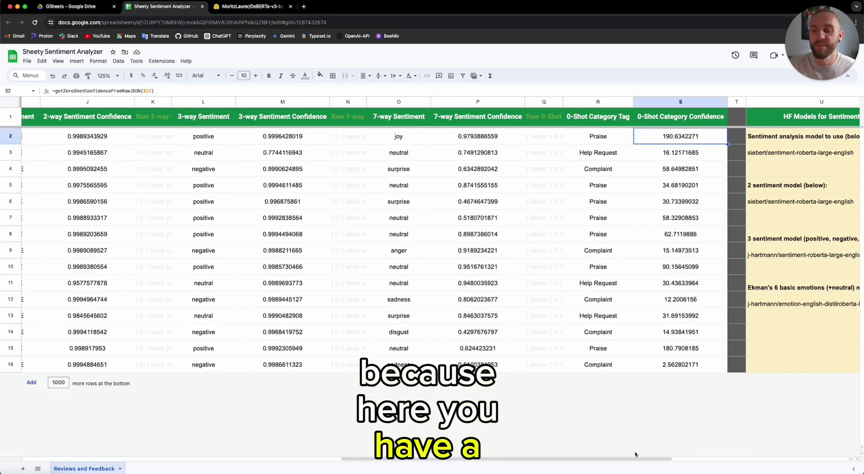
pyautogui.hscroll(2, 637, 457)
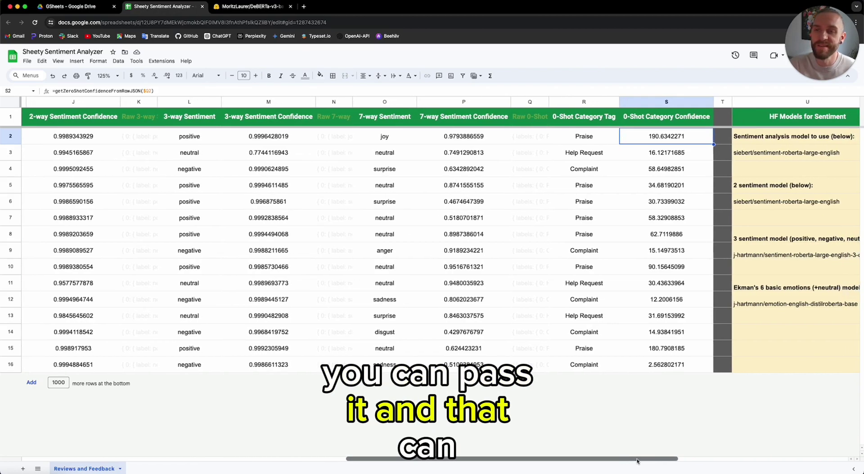
pyautogui.hscroll(8, 637, 460)
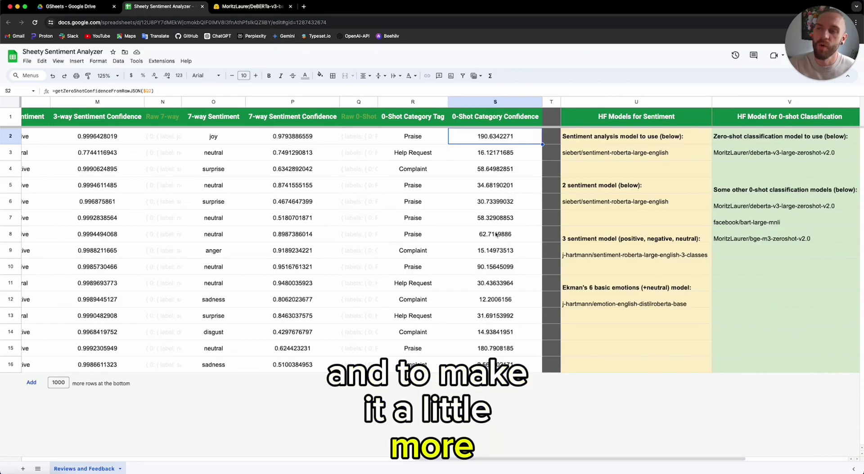
pyautogui.click(497, 267)
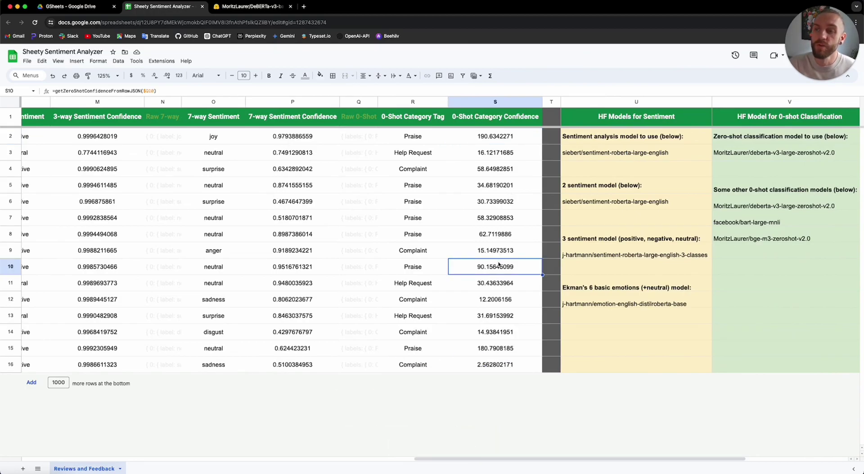
pyautogui.click(507, 137)
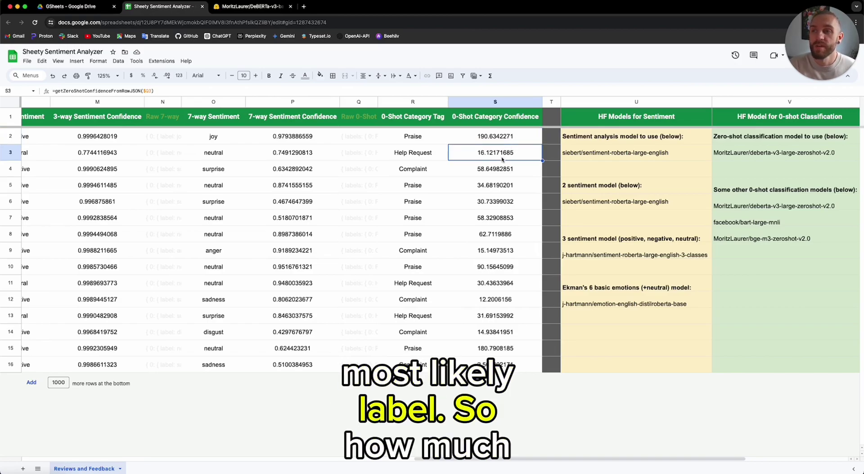
# Step: Examine the 0-Shot Category Confidence in S15 alongside the category tag of the same row
pyautogui.click(483, 353)
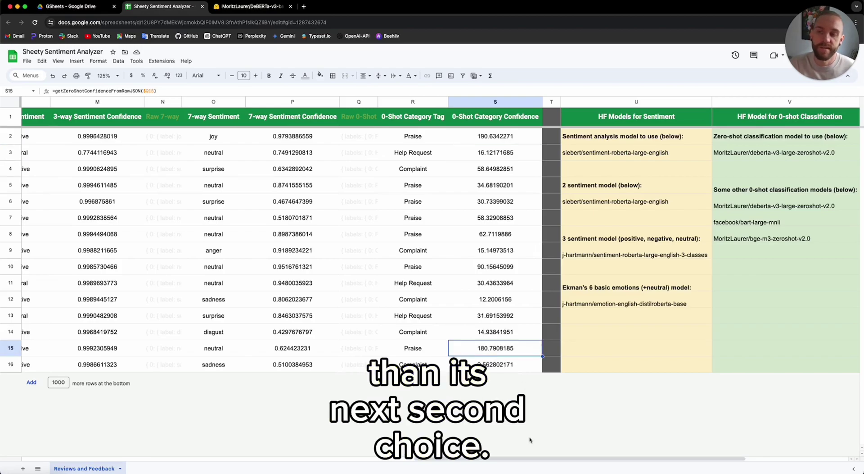
pyautogui.click(496, 139)
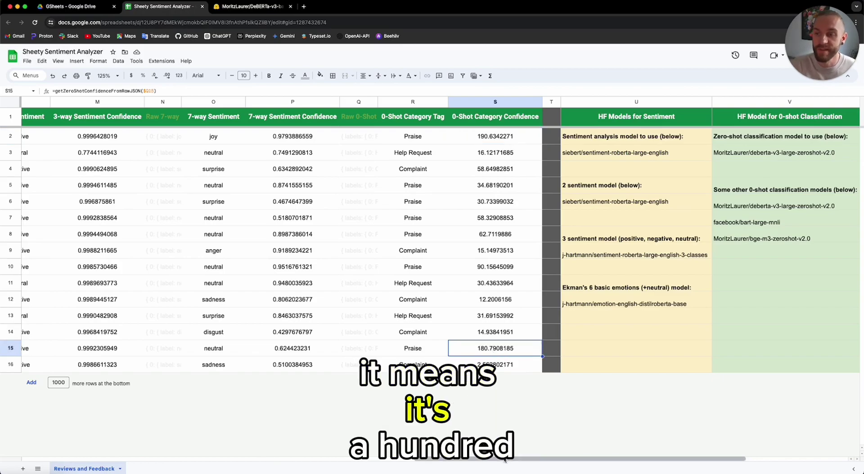
pyautogui.hscroll(-2, 505, 459)
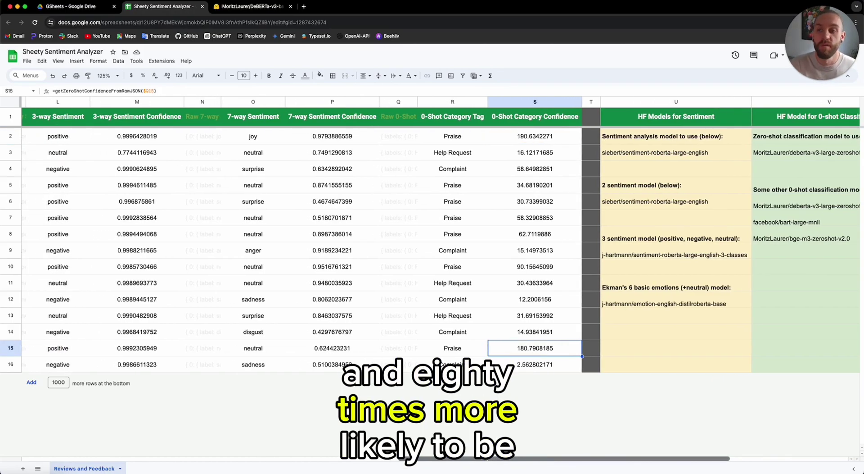
pyautogui.hscroll(-2, 529, 351)
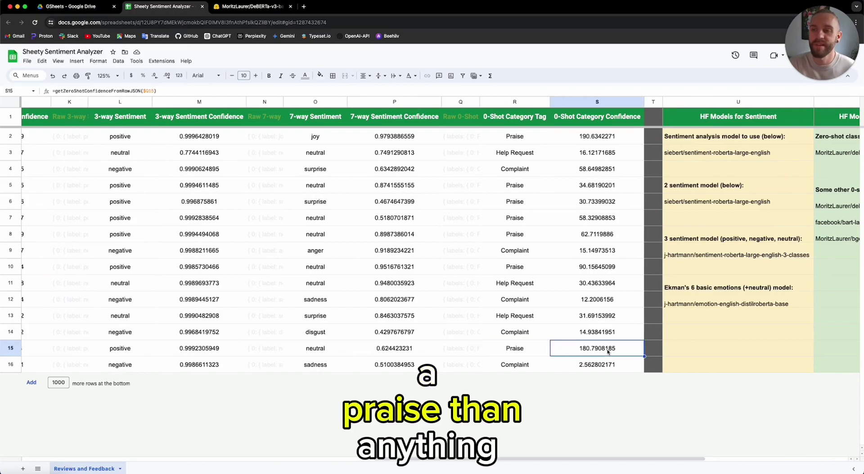
# Step: Compare row 16's 0-Shot category tag and confidence score with its feedback text, and check the confidence in S12
pyautogui.click(528, 366)
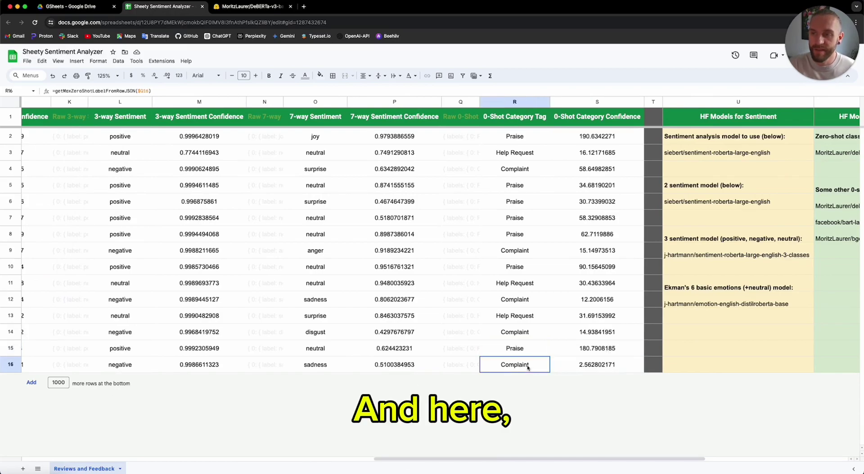
pyautogui.click(589, 366)
pyautogui.moveTo(595, 461); pyautogui.dragTo(224, 448)
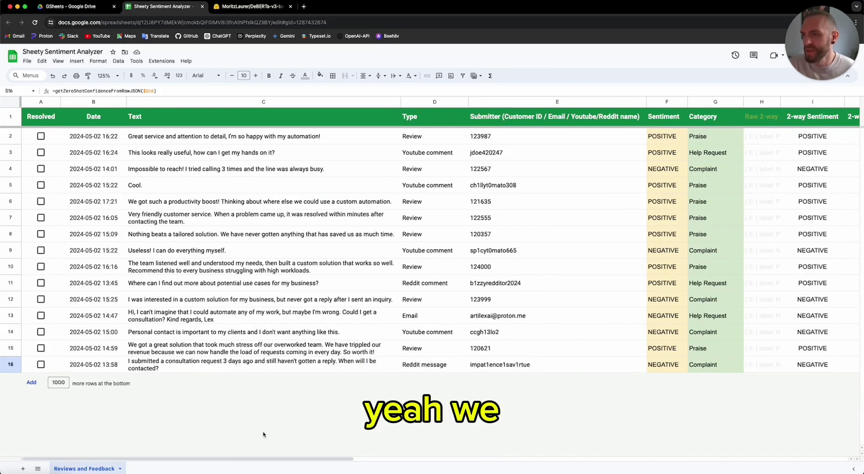
pyautogui.moveTo(300, 458); pyautogui.dragTo(590, 462)
pyautogui.click(675, 368)
pyautogui.click(726, 369)
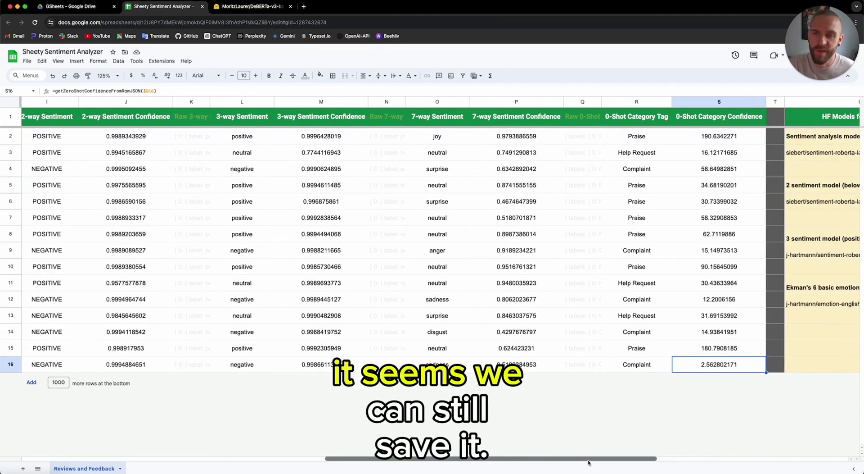
pyautogui.click(726, 301)
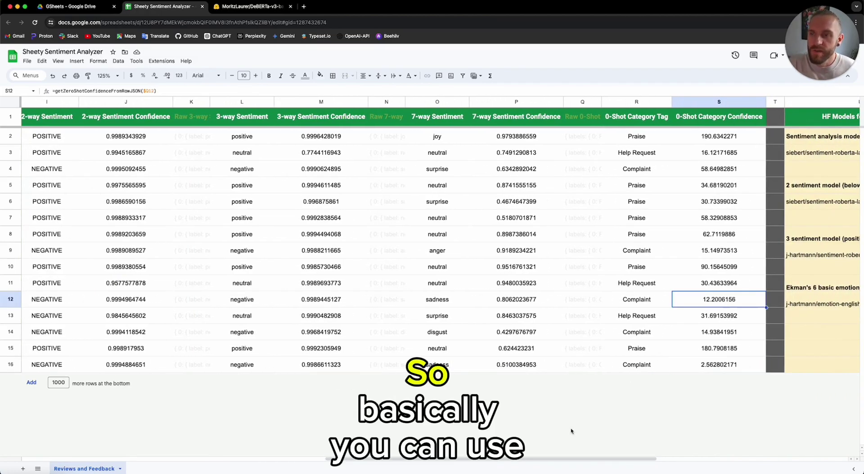
# Step: Review the feedback type in rows 9 and 16 and the submitter in E16 next to their sentiment and category
pyautogui.hscroll(-3, 527, 459)
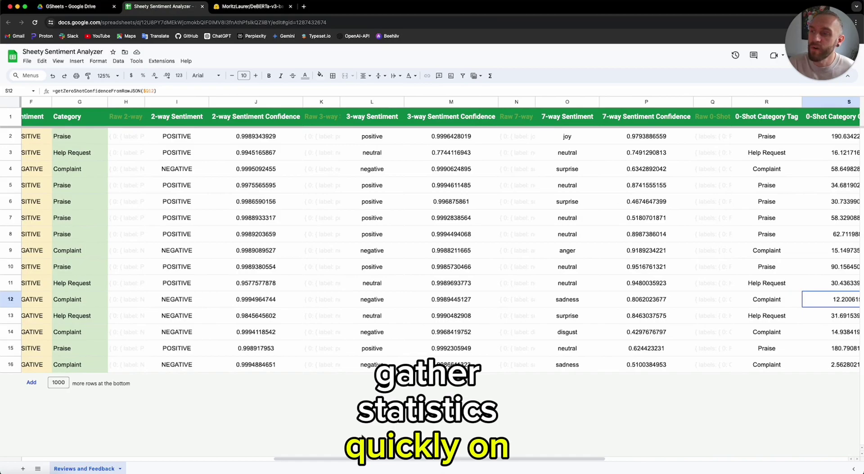
pyautogui.moveTo(362, 459)
pyautogui.mouseDown()
pyautogui.moveTo(227, 459)
pyautogui.moveTo(379, 459)
pyautogui.mouseUp()
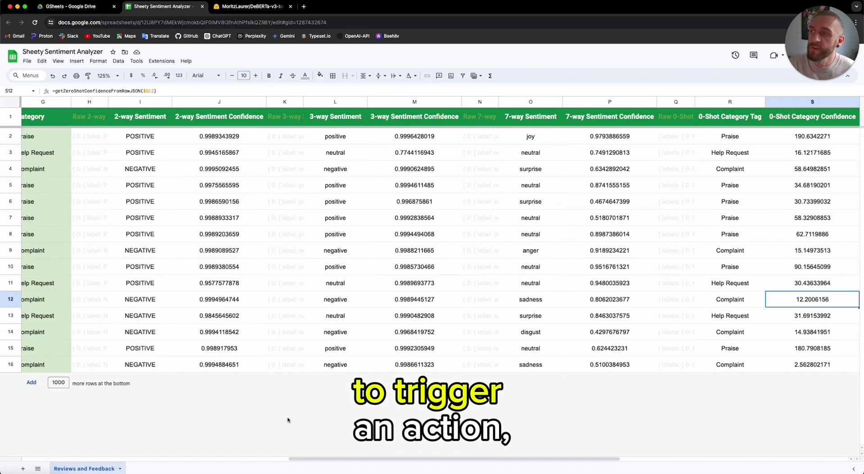
pyautogui.moveTo(373, 460); pyautogui.dragTo(189, 453)
pyautogui.click(229, 255)
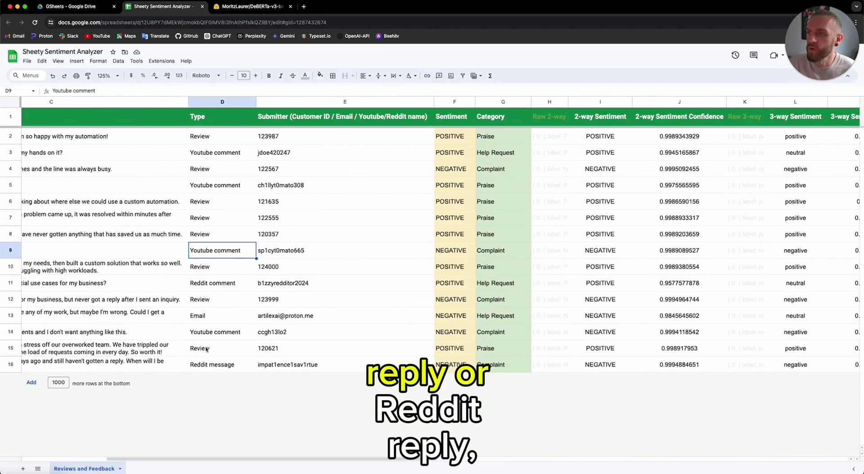
pyautogui.click(207, 366)
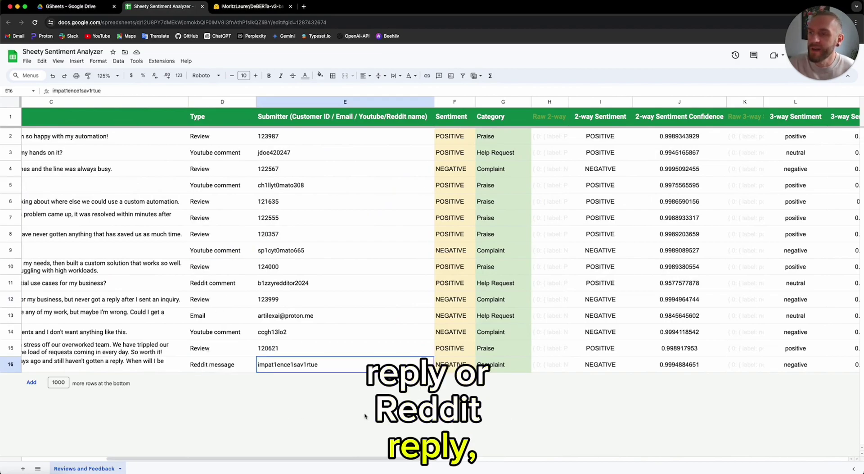
pyautogui.press('Right')
pyautogui.moveTo(198, 463); pyautogui.dragTo(104, 453)
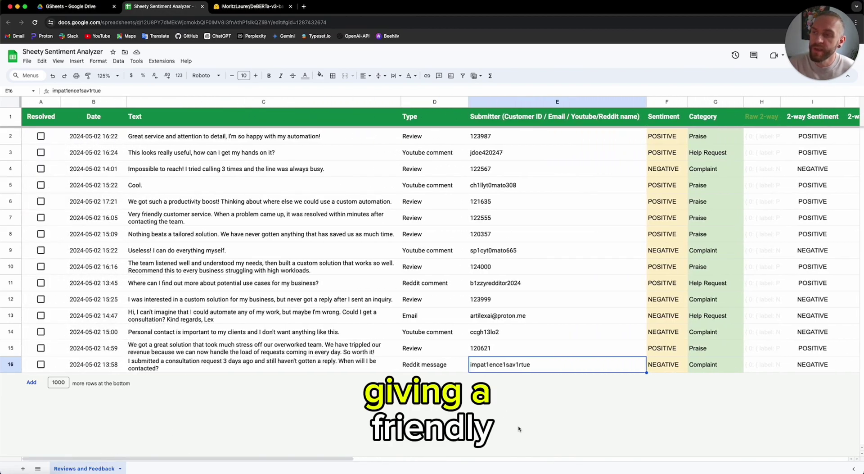
# Step: Examine the Hugging Face model, candidate label and authentication settings in columns U to X
pyautogui.moveTo(329, 459); pyautogui.dragTo(292, 459)
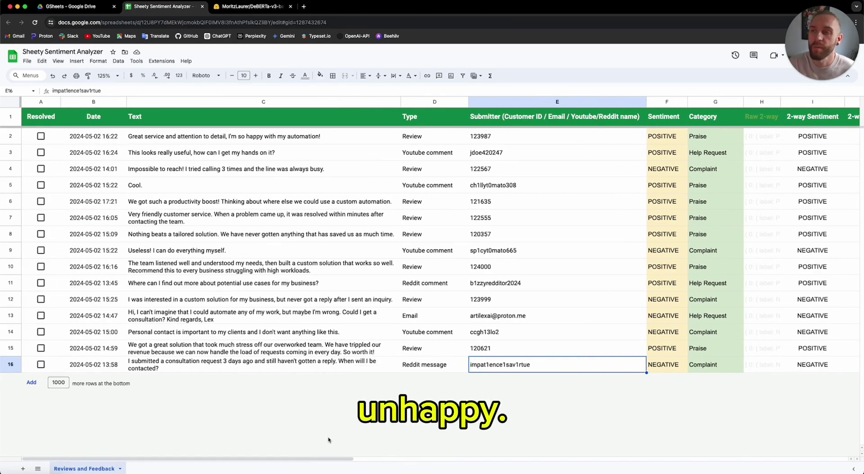
pyautogui.moveTo(338, 459); pyautogui.dragTo(818, 452)
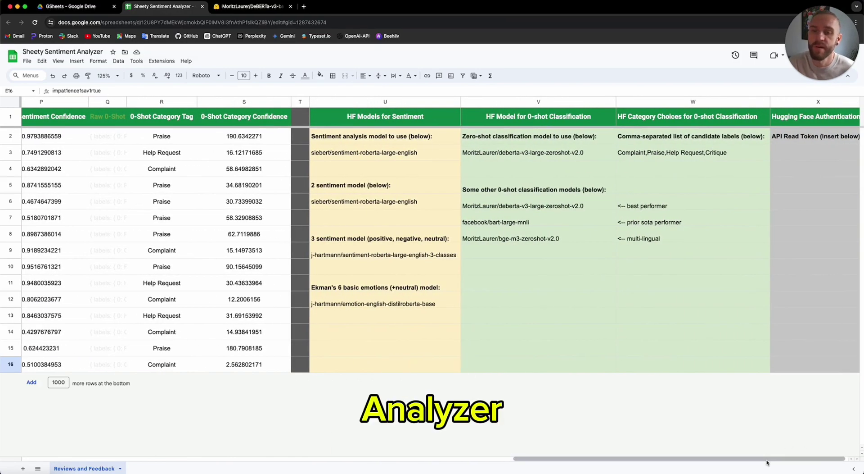
pyautogui.moveTo(768, 462); pyautogui.dragTo(782, 460)
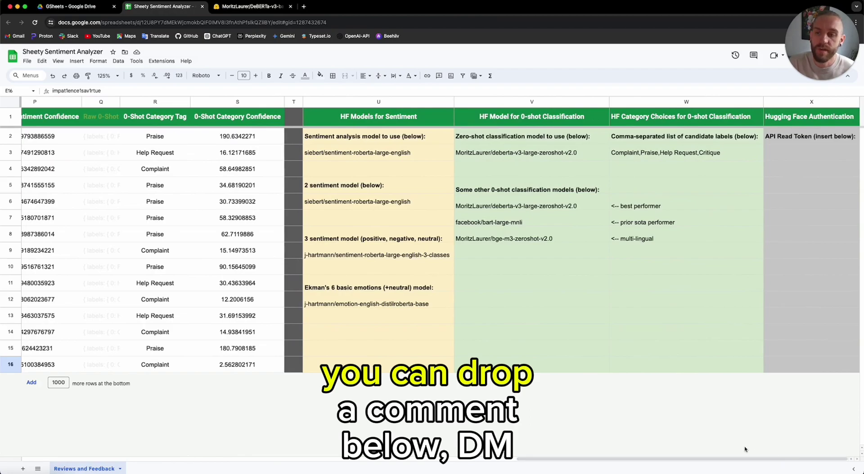